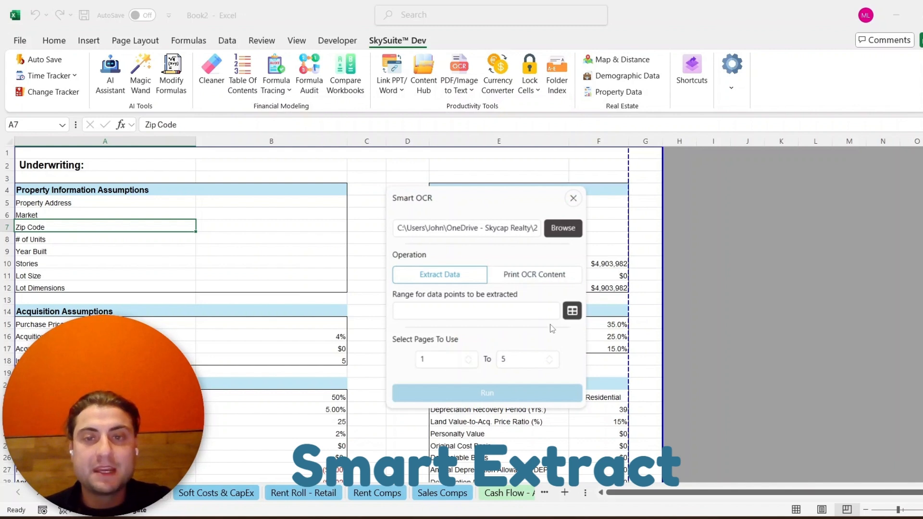
- Run Smart Extract on the PDF using the data-point labels in A5:A12 and E5:E7
left_click_drag(145, 203, 130, 288)
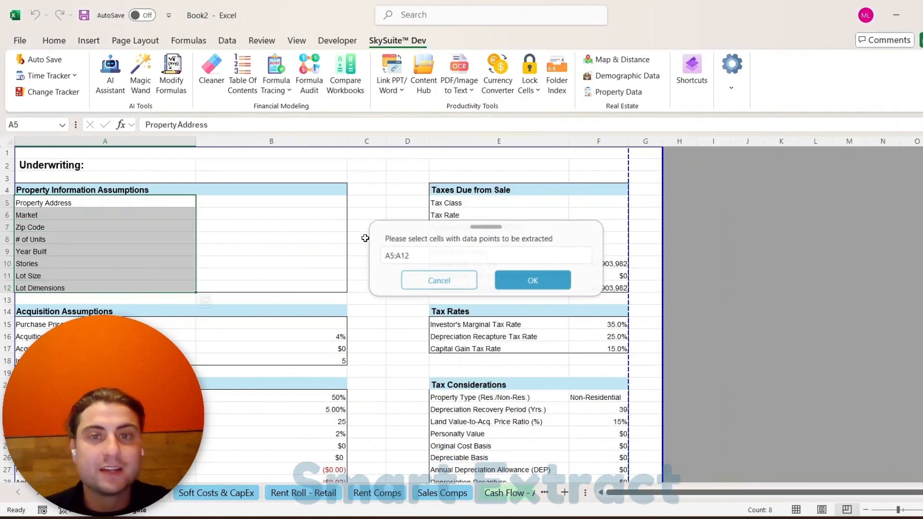
left_click_drag(454, 198, 452, 224)
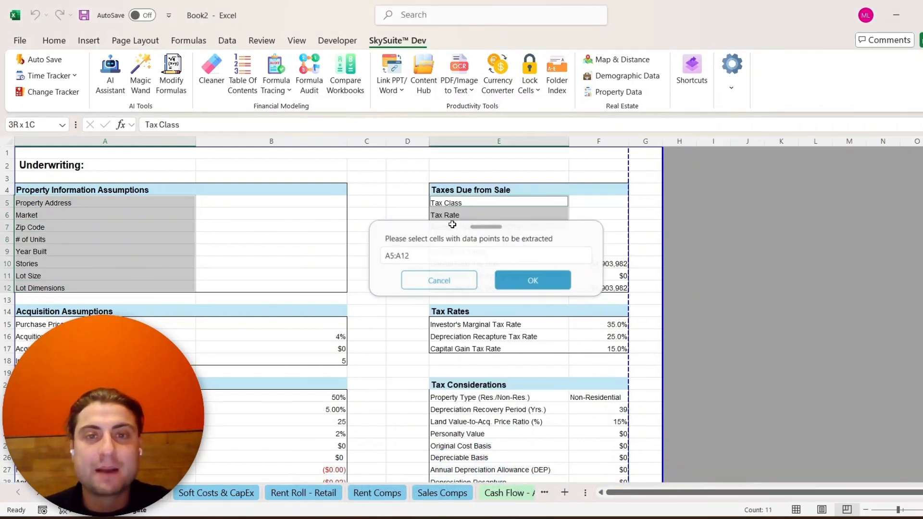
left_click(532, 271)
left_click(501, 392)
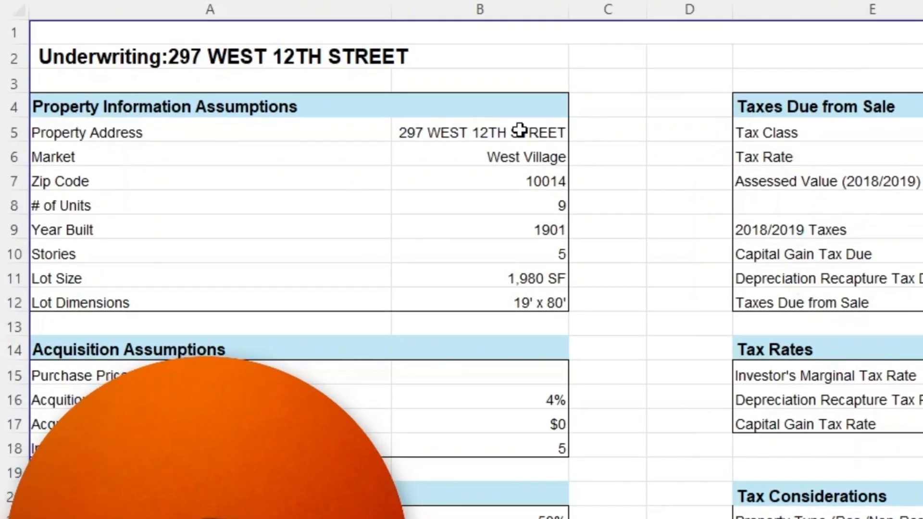
- Review the extracted property and tax values filled in beside the labels
left_click(472, 139)
left_click_drag(522, 131, 546, 291)
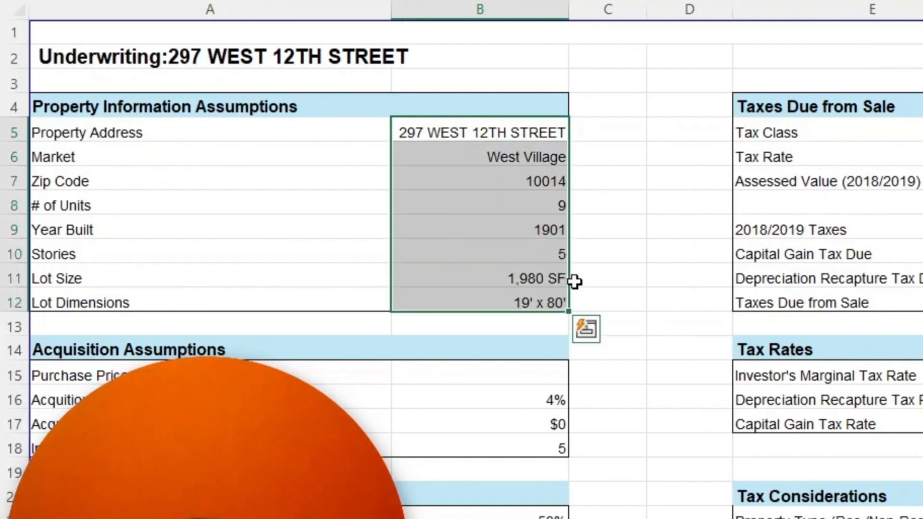
left_click_drag(922, 132, 922, 180)
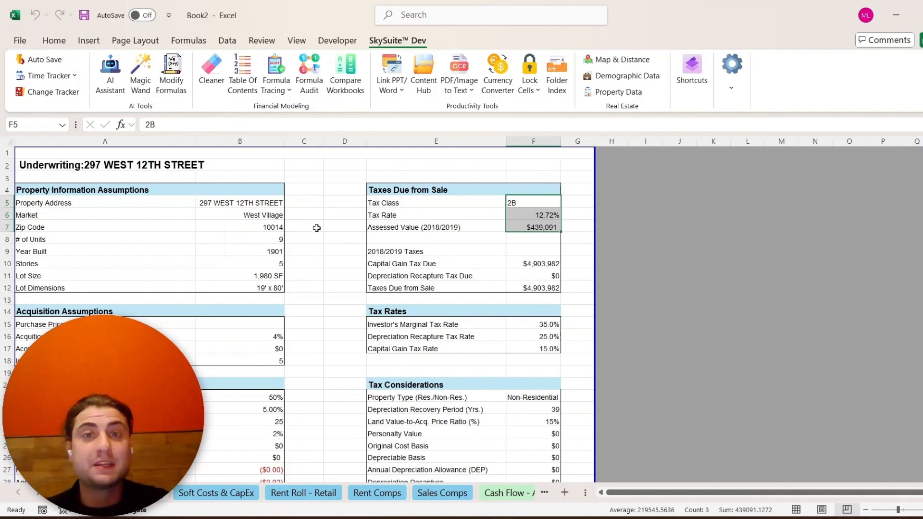
left_click(583, 286)
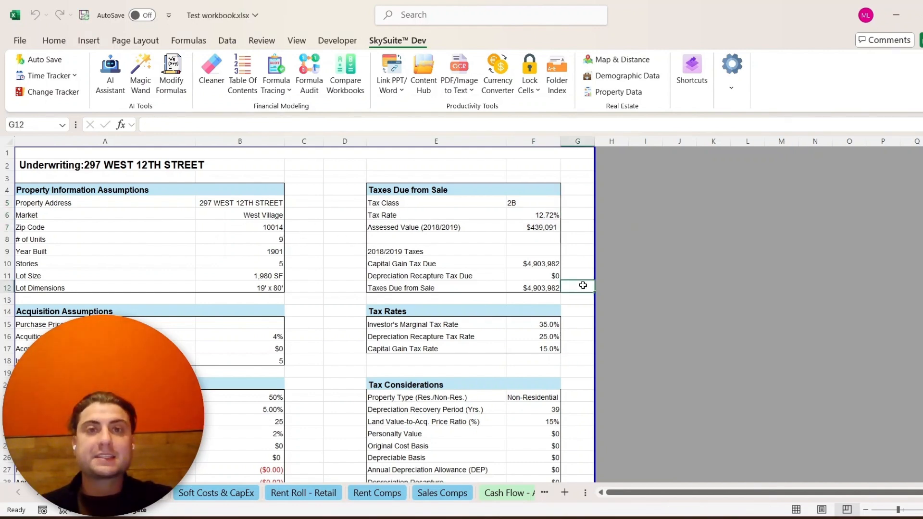
- Generate a table of contents sheet for the workbook
left_click(243, 72)
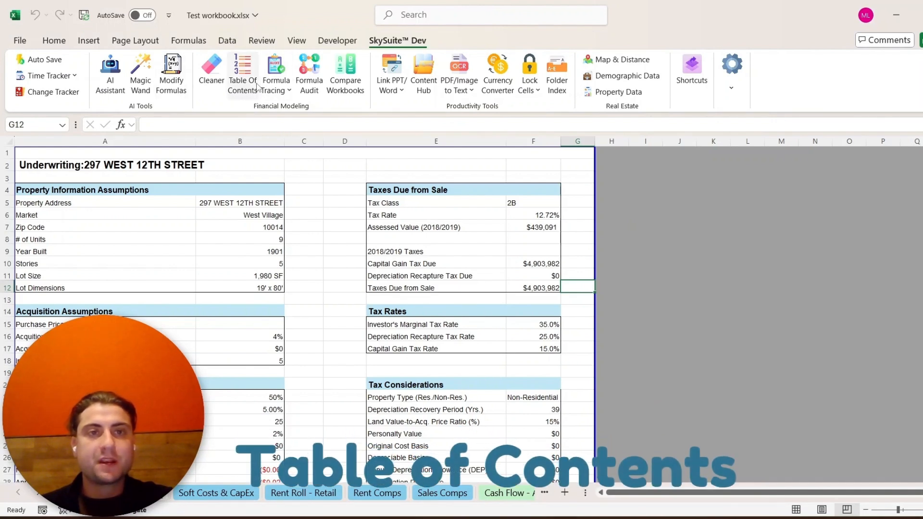
left_click(481, 382)
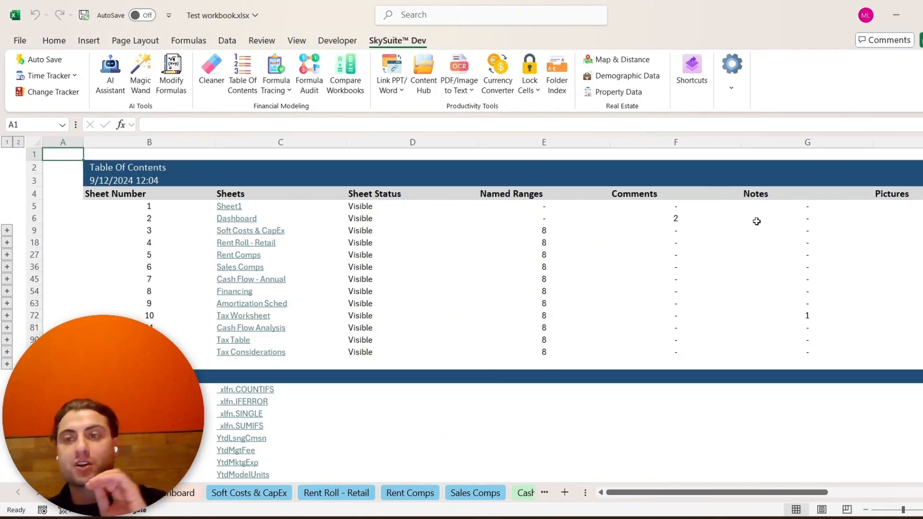
left_click_drag(415, 215, 413, 243)
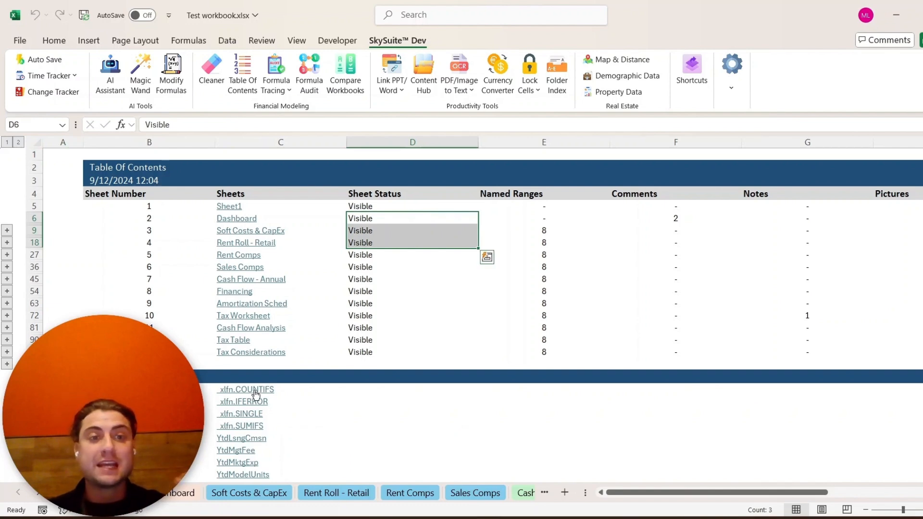
scroll(273, 402, "down", 2)
scroll(272, 382, "up", 3)
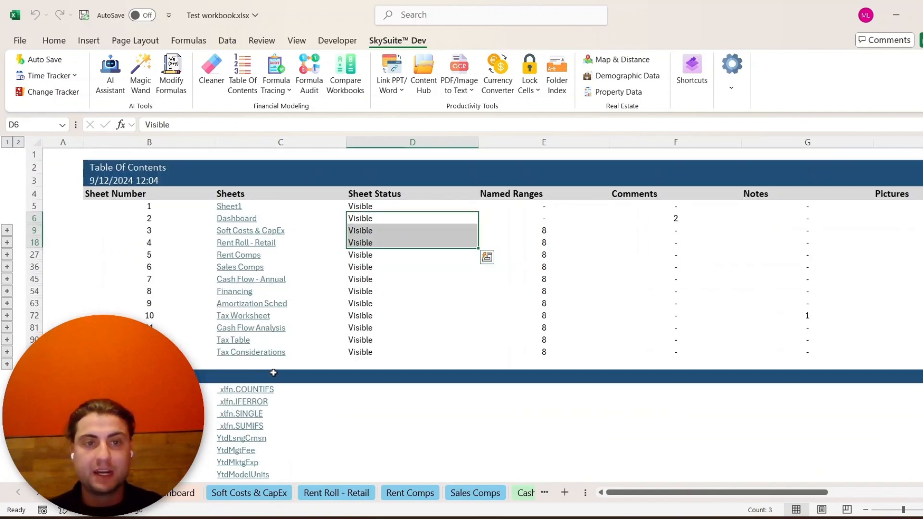
- Follow the Dashboard link in the table of contents and return to the TOC sheet
left_click(245, 221)
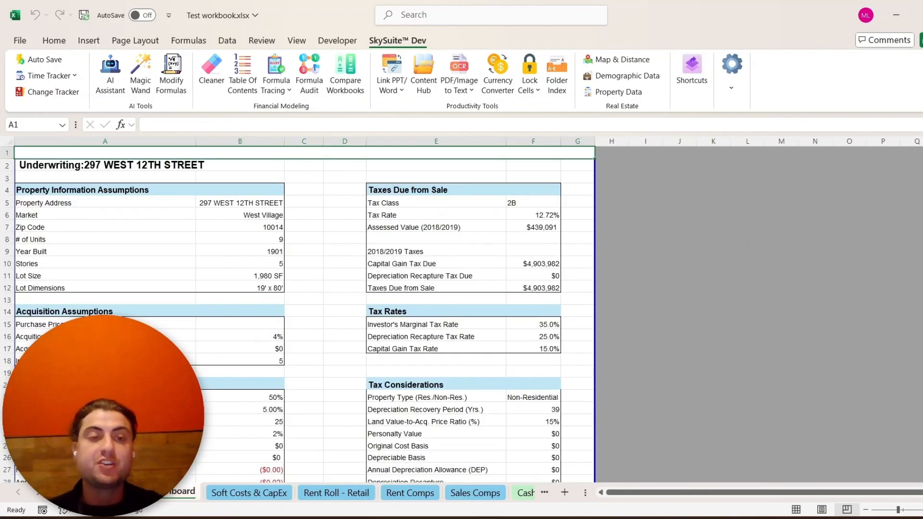
left_click(86, 492)
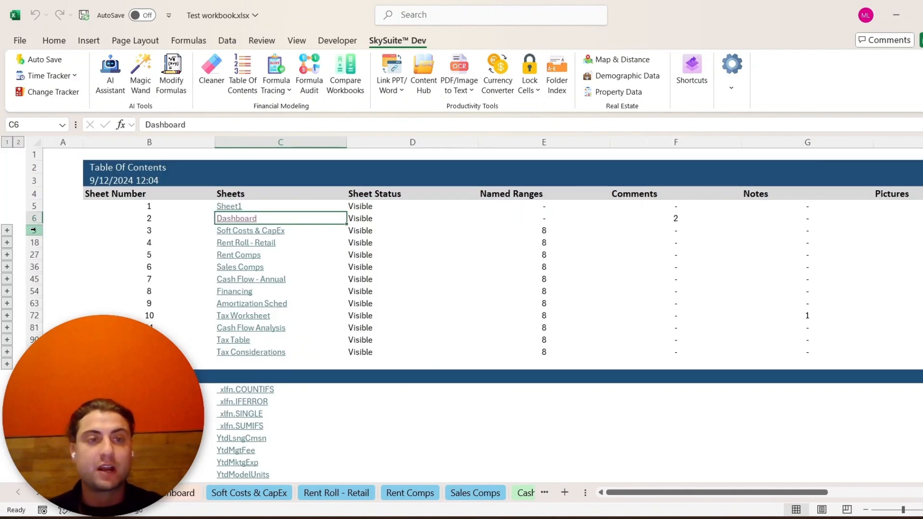
- Expand the Dashboard row's comment details in the table of contents and collapse them again
left_click(7, 230)
left_click(632, 228)
left_click(91, 493)
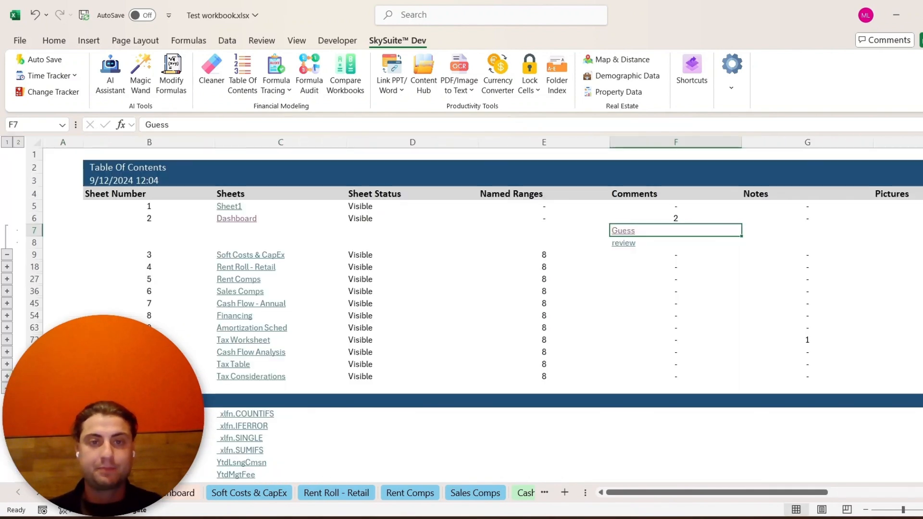
left_click(7, 255)
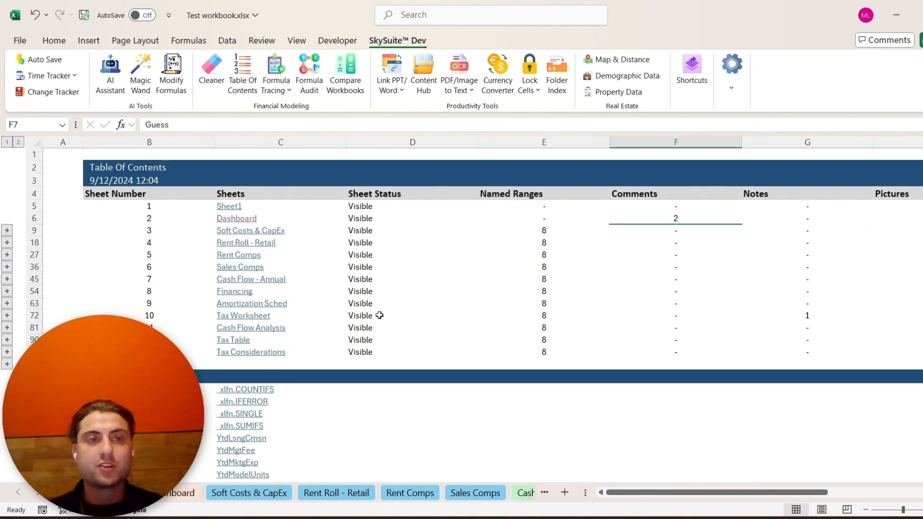
- Start a Time Tracker task and name it Test run
left_click(63, 77)
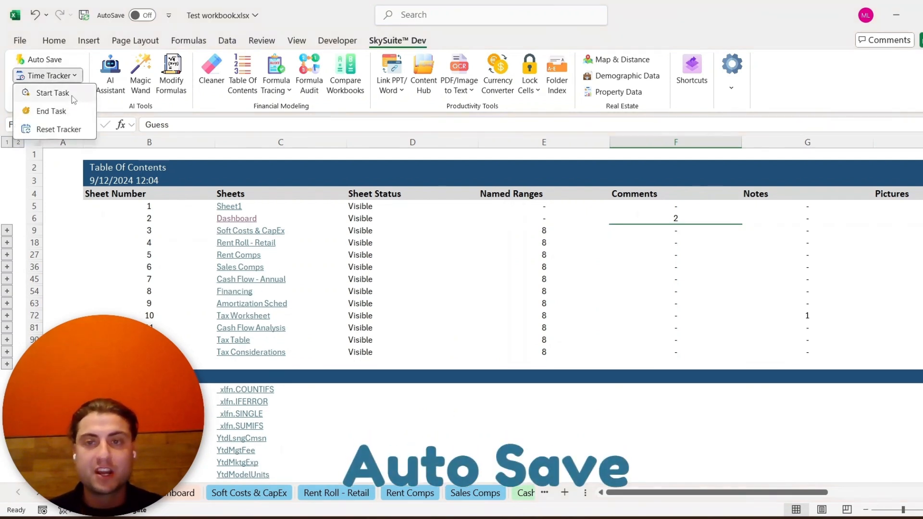
left_click(71, 95)
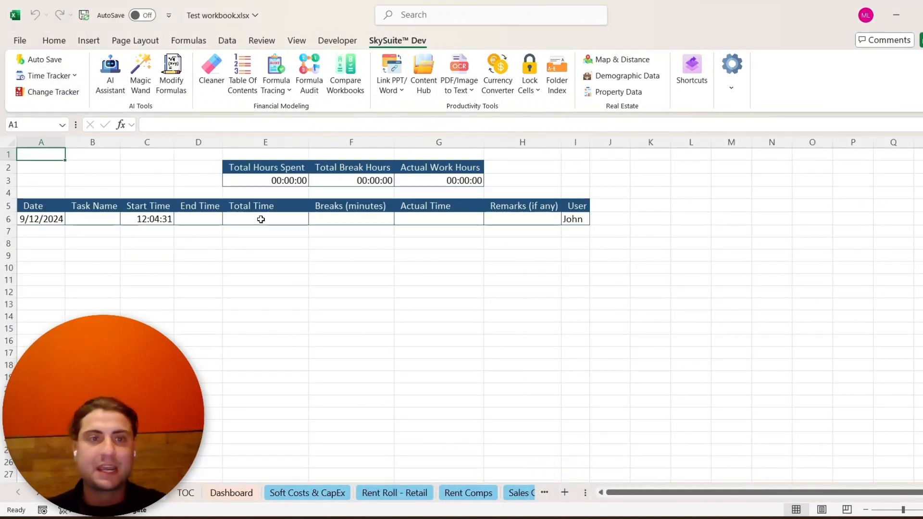
left_click(85, 219)
type("T")
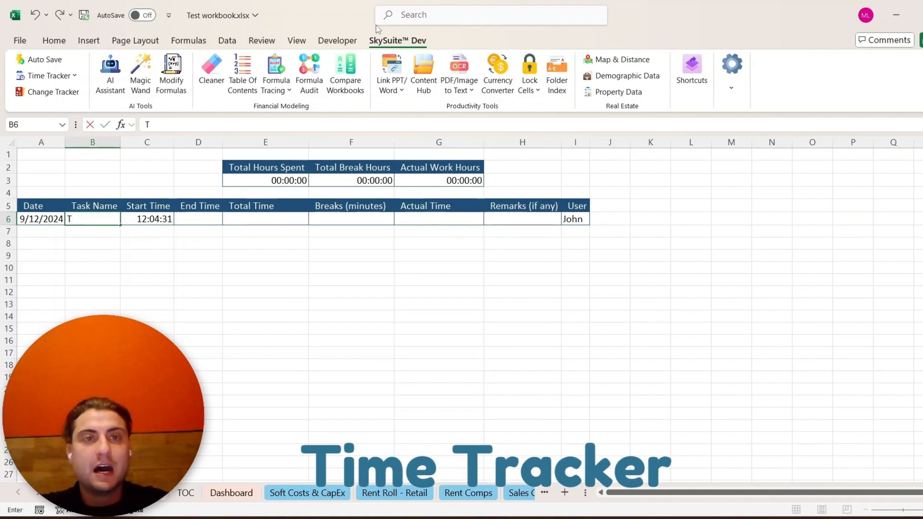
type("est run")
key("Return")
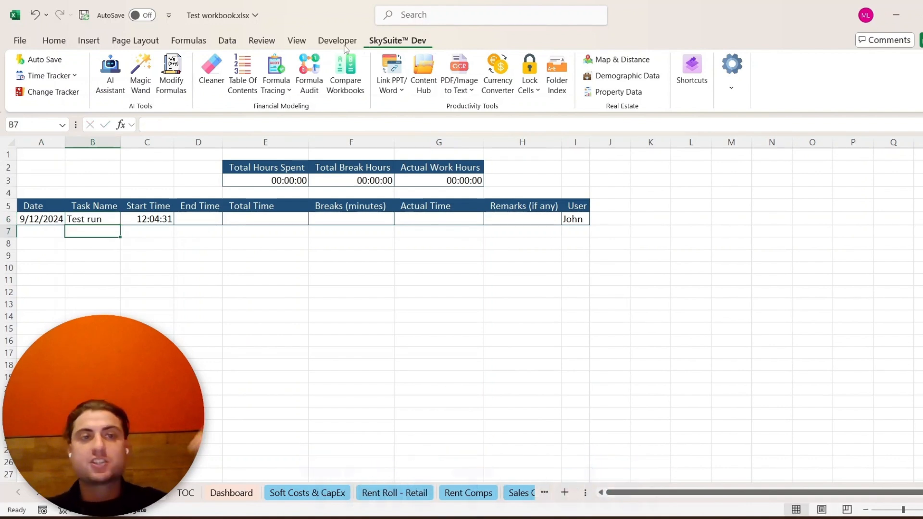
- Switch to the Dashboard and set the acquisition cost percentage to 5%
left_click(238, 268)
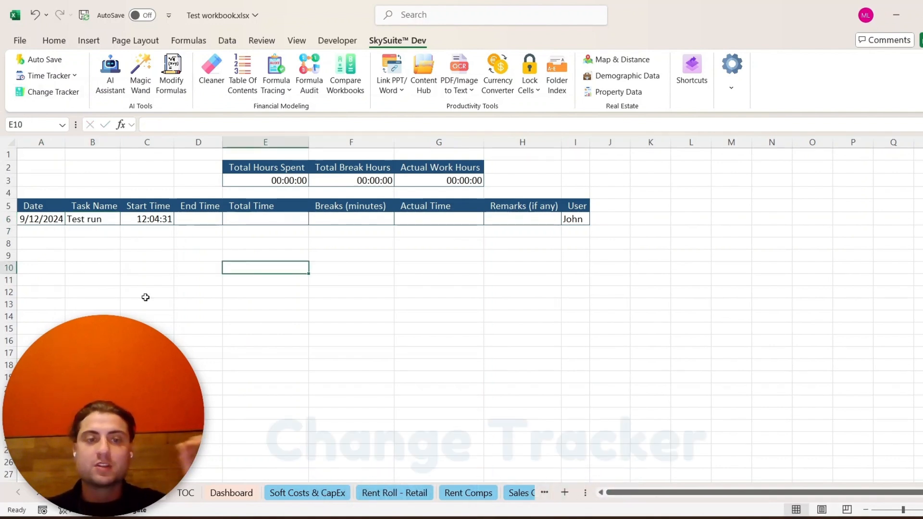
left_click(231, 492)
left_click(267, 239)
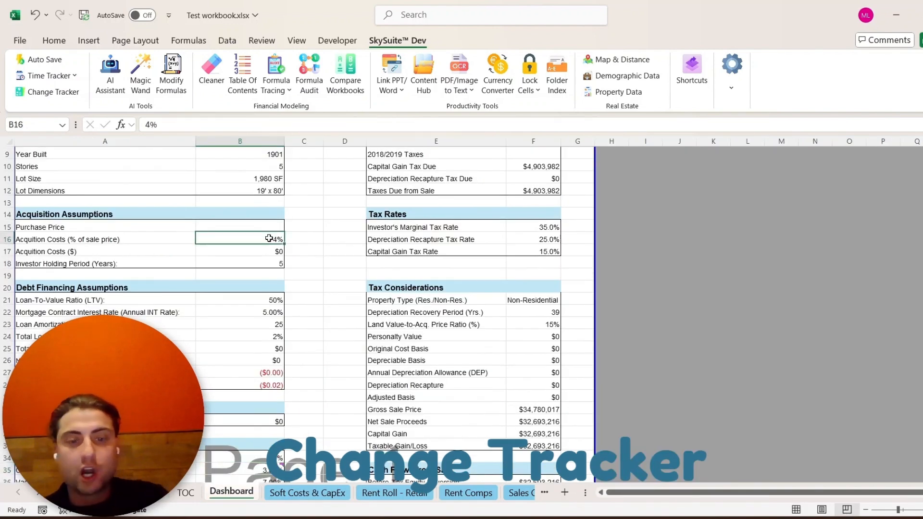
type("5")
key("Return")
- Set the investor holding period to 10 years
left_click(280, 263)
type("10")
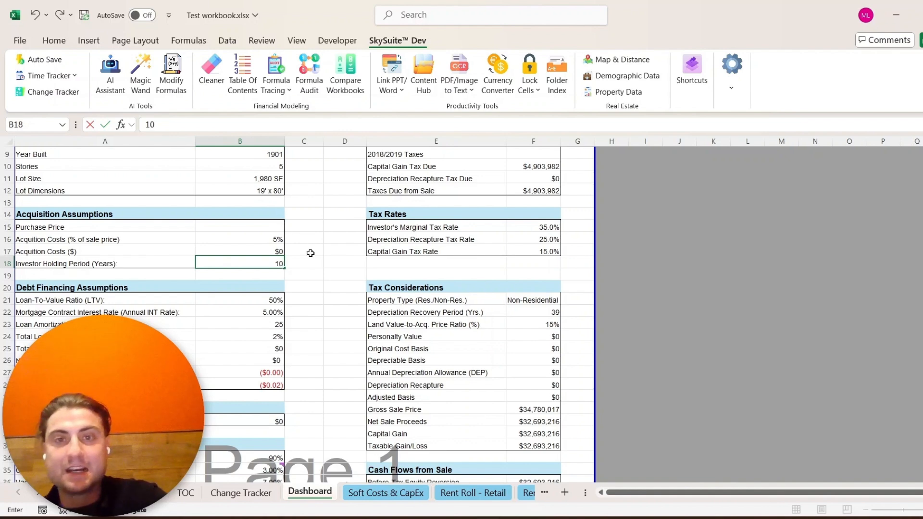
scroll(294, 242, "up", 2)
left_click(265, 230)
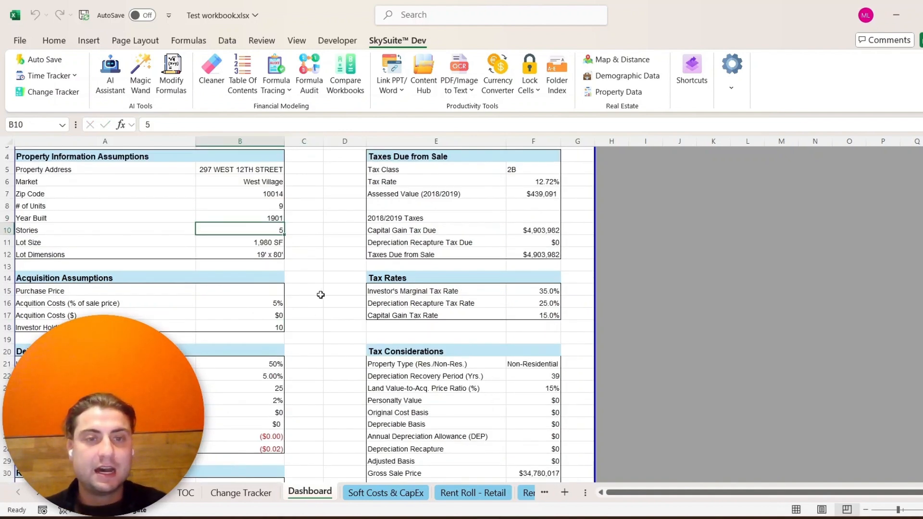
- Replace the formula in cell B31 with 100,000
scroll(259, 422, "down", 2)
left_click(265, 421)
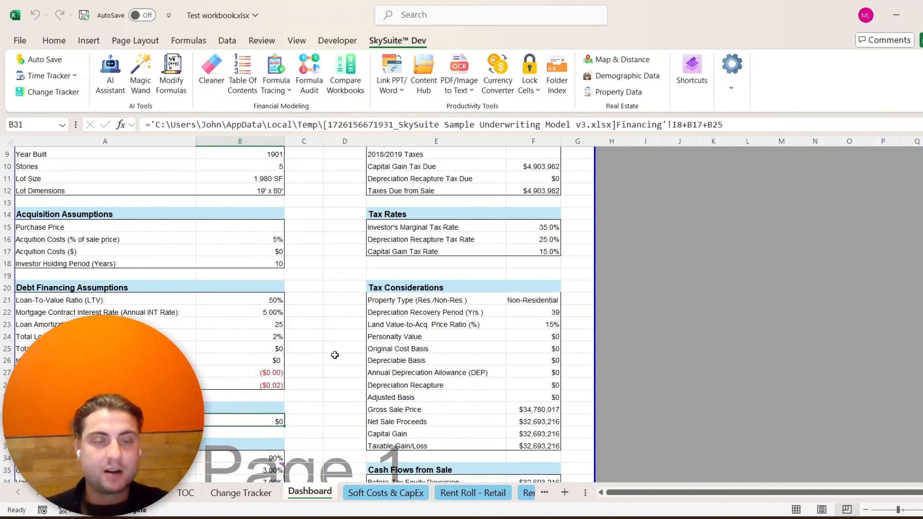
type("100,")
type("00000")
key("Return")
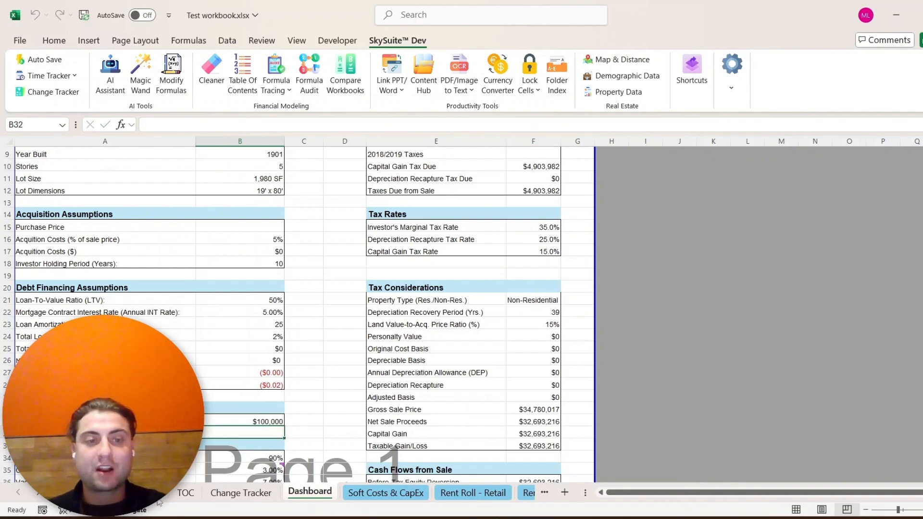
- Review the logged edits on the Change Tracker sheet
left_click(240, 493)
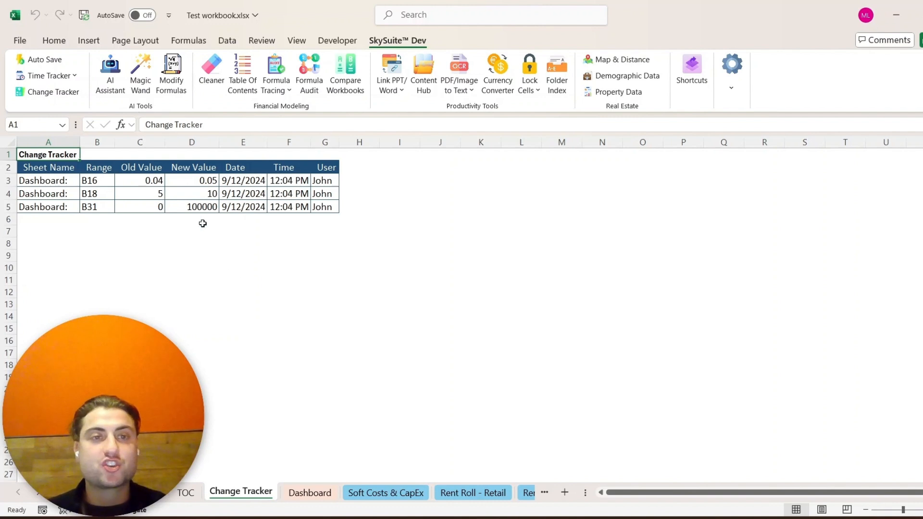
left_click(126, 171)
left_click_drag(126, 171, 327, 207)
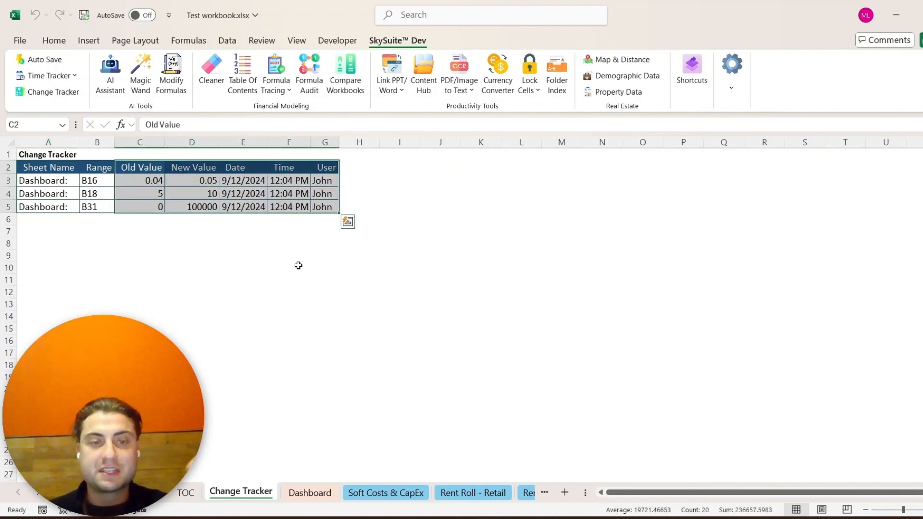
left_click(321, 315)
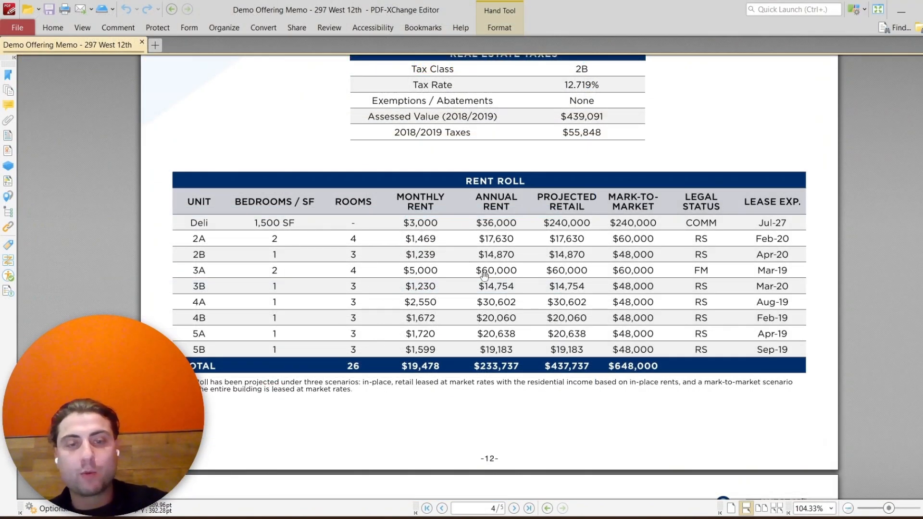
- Take a screenshot of the Rent Roll table in the offering memo PDF
key("super+shift+s")
left_click_drag(163, 164, 817, 379)
left_click(901, 11)
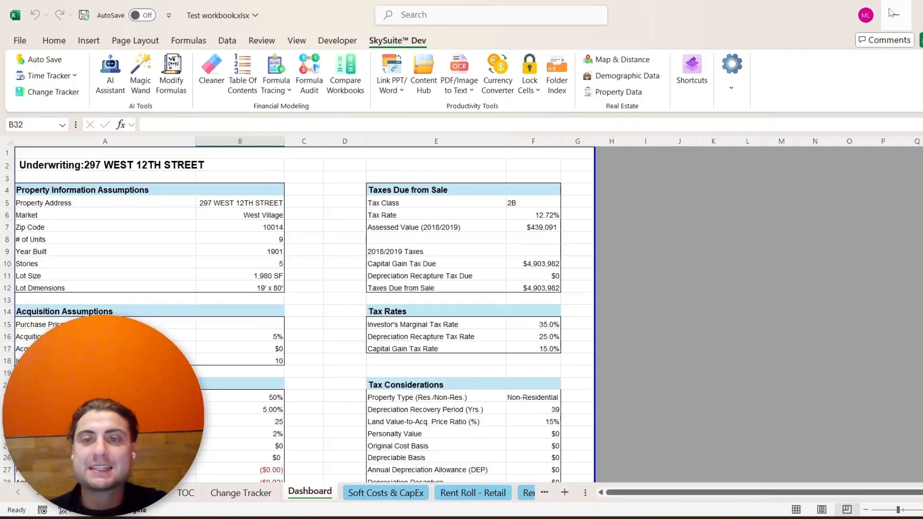
- Paste the Rent Roll screenshot into a new sheet and convert the image to cells
left_click(564, 492)
key("ctrl+v")
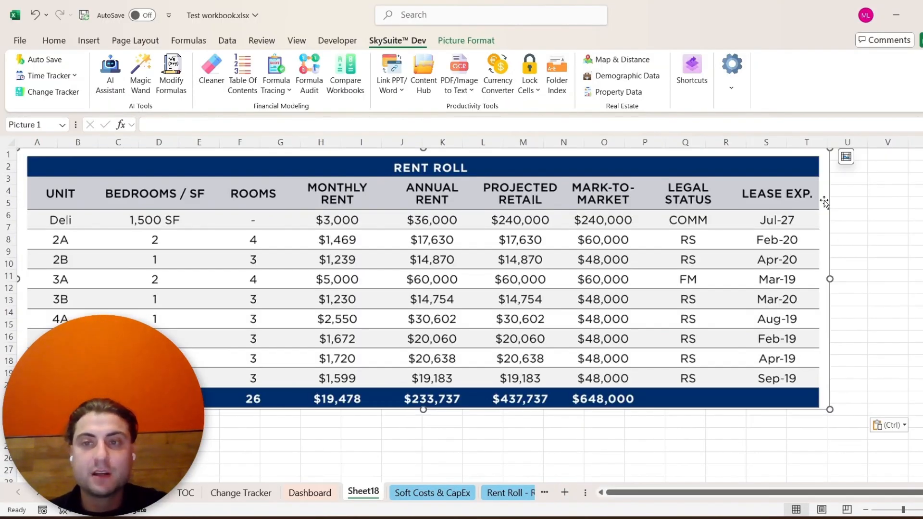
left_click_drag(830, 150, 687, 193)
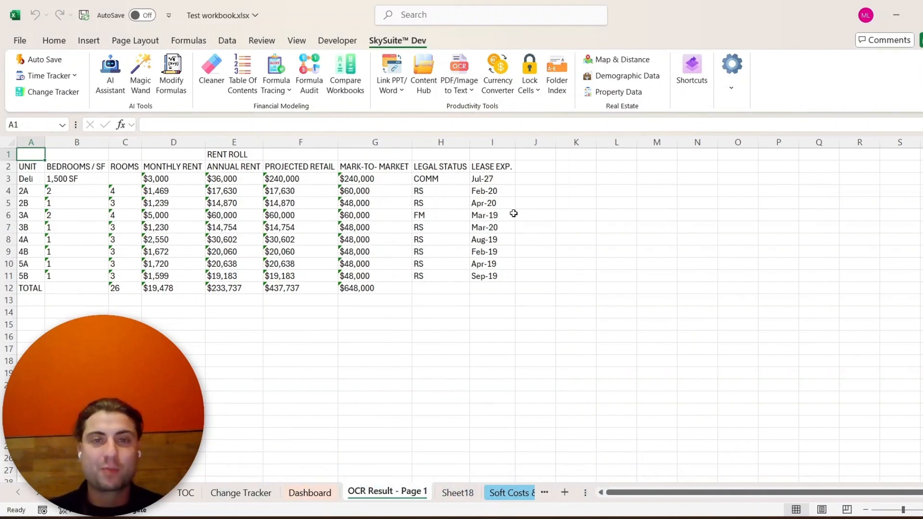
- Apply the header style shortcut to the RENT ROLL title row and the column header row
left_click_drag(487, 155, 31, 154)
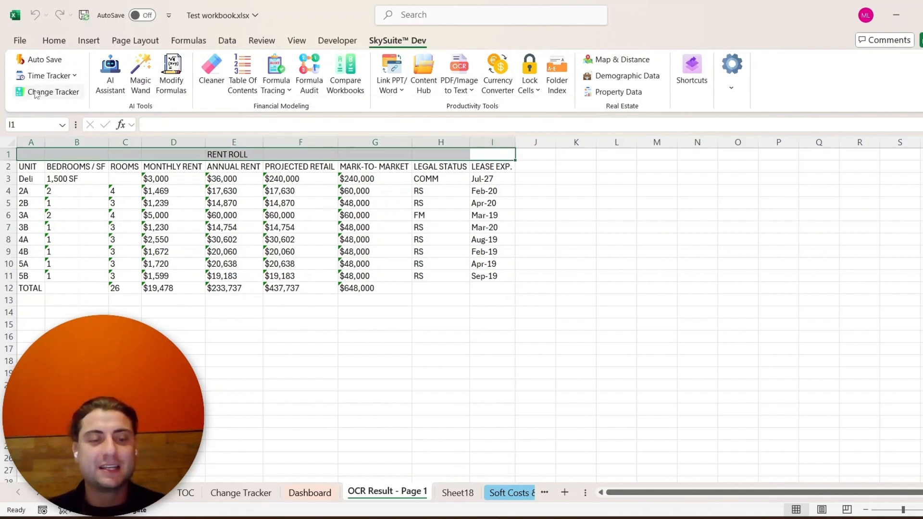
key("ctrl+shift+h")
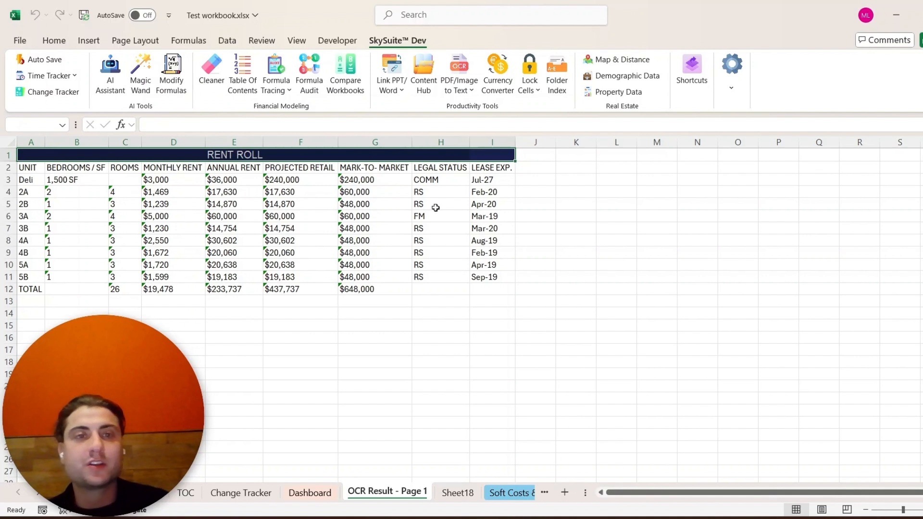
left_click_drag(489, 167, 39, 168)
key("ctrl+shift+h")
key("ctrl+shift+h")
left_click(311, 274)
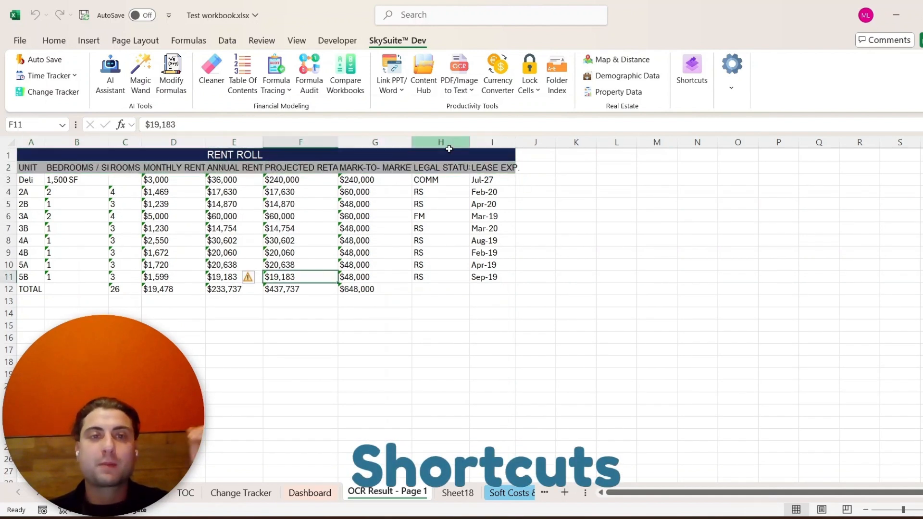
- Open the Shortcuts settings and browse the assigned function shortcuts
left_click(234, 155)
left_click_drag(29, 154, 517, 169)
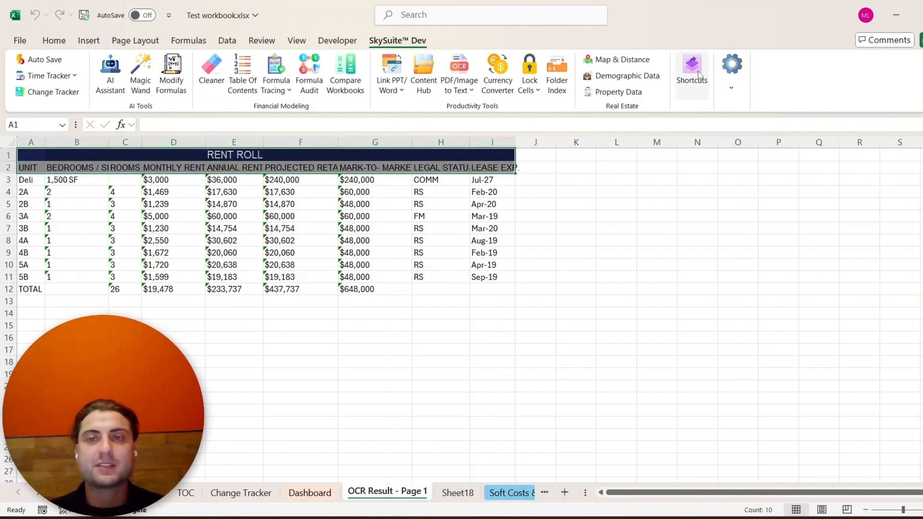
left_click(692, 73)
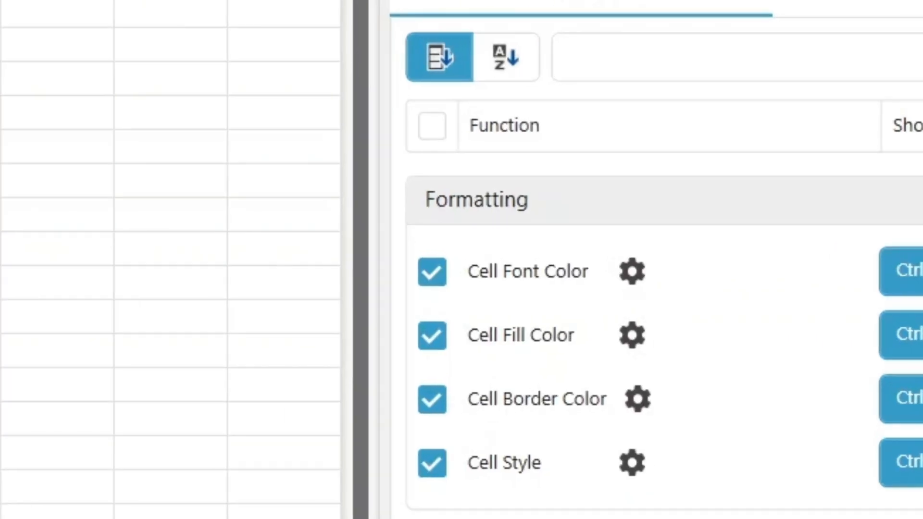
scroll(870, 278, "down", 8)
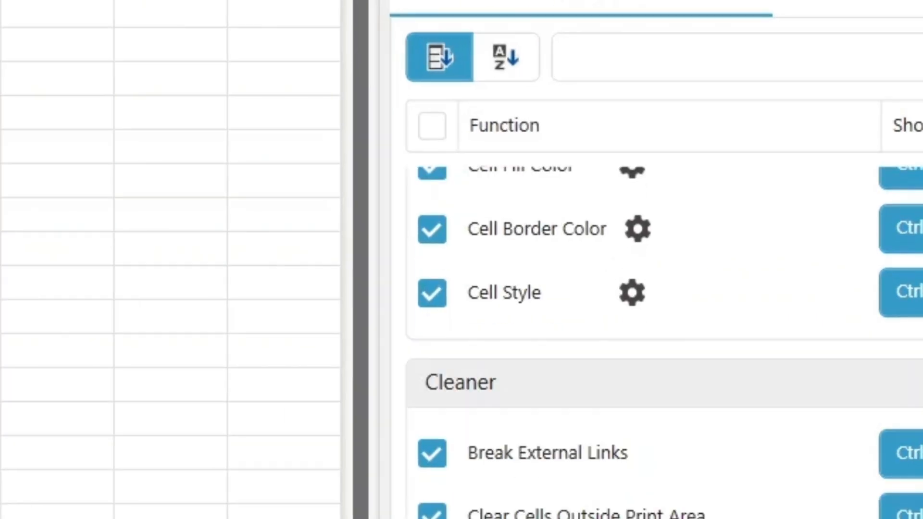
- Open the color customization settings for the Cell Font Color and Cell Fill Color shortcuts
scroll(663, 343, "up", 10)
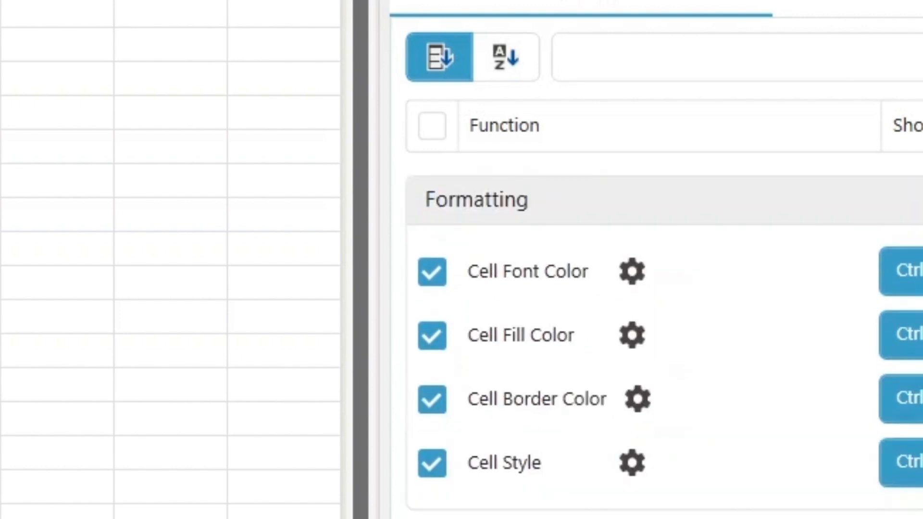
left_click(634, 273)
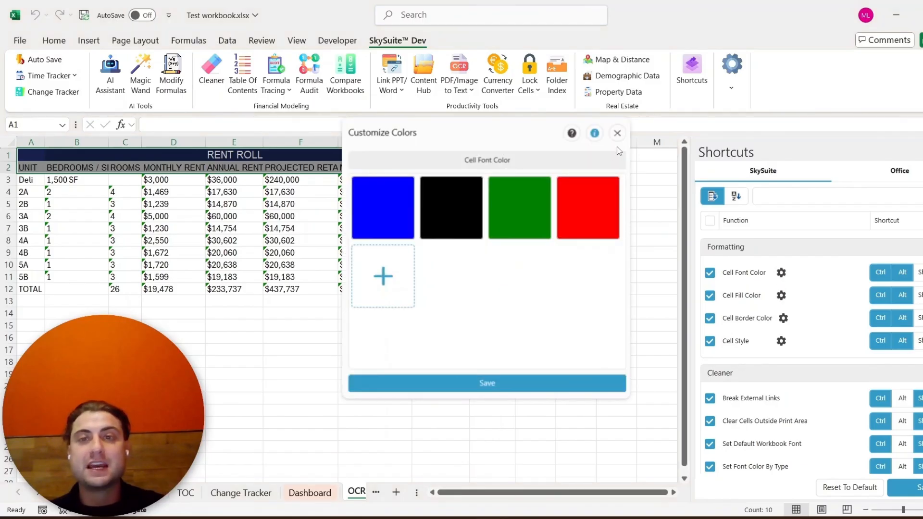
left_click(617, 133)
left_click(781, 296)
left_click(617, 132)
left_click(583, 206)
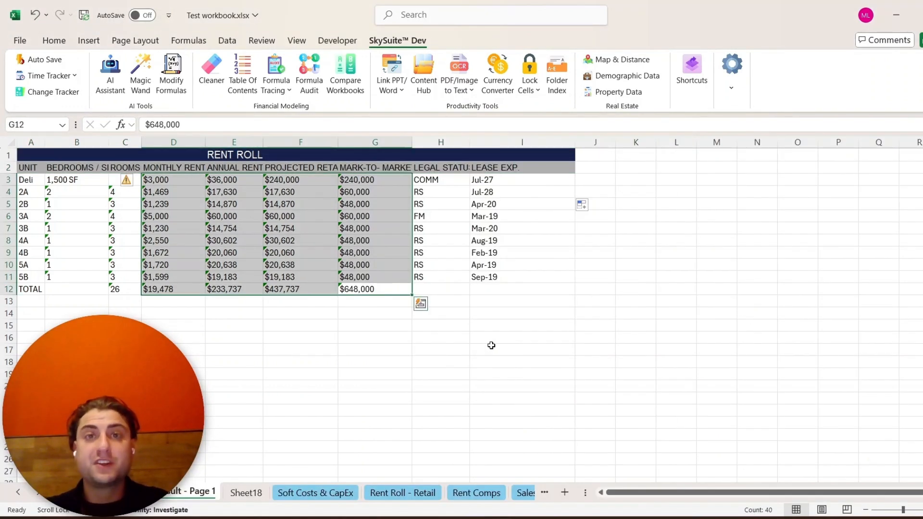
- Open the AI Assistant and switch its model to GPT 4o
left_click(110, 72)
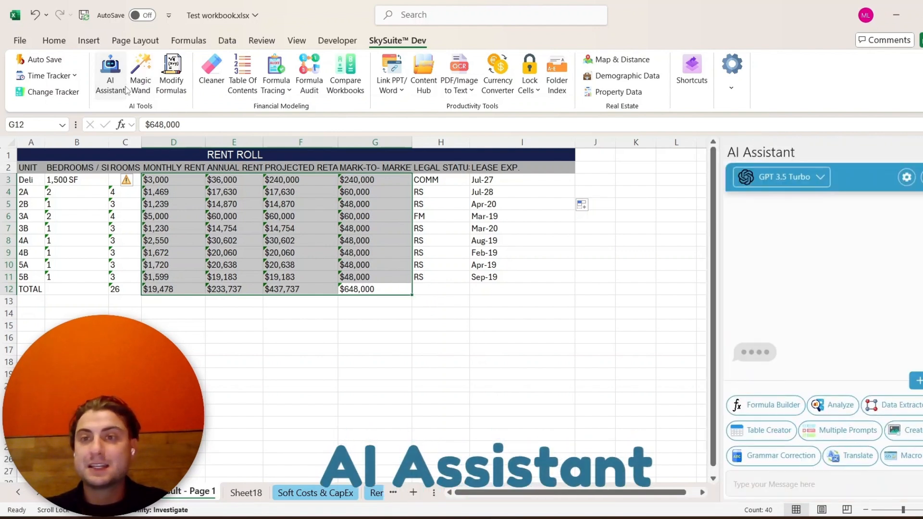
left_click(820, 177)
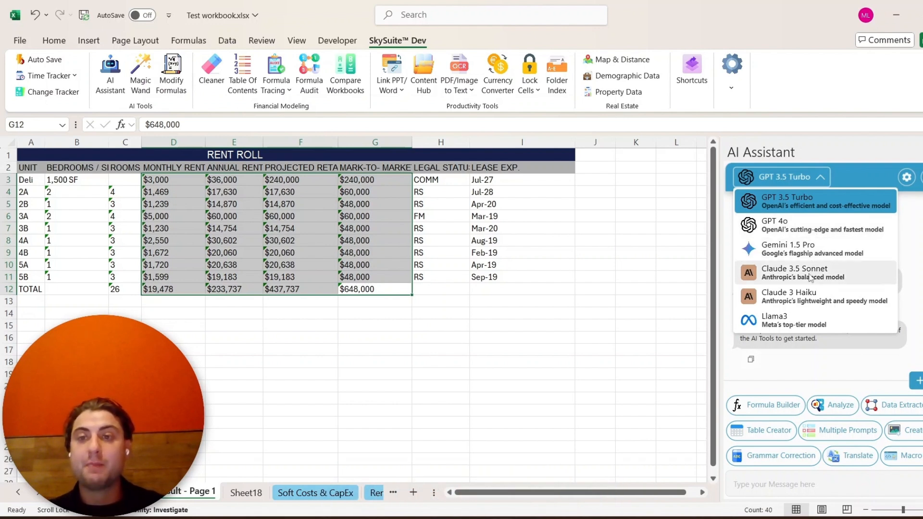
left_click(817, 225)
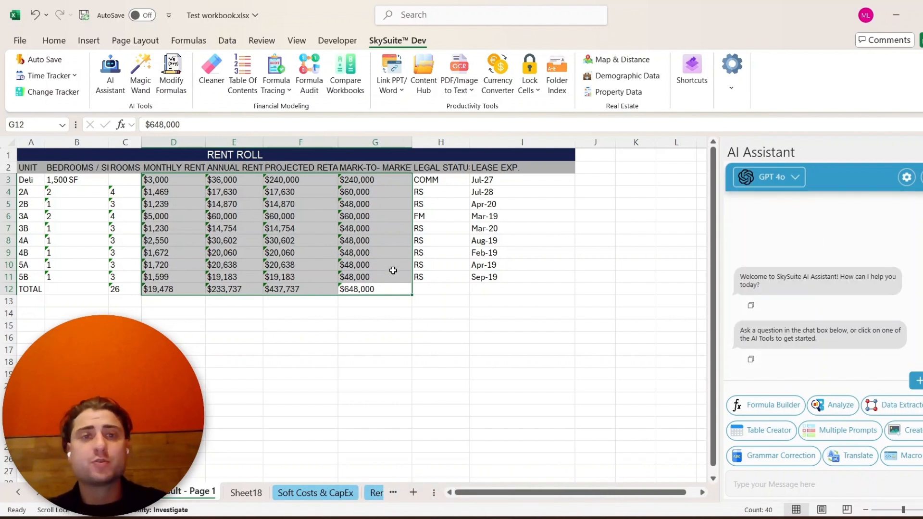
- Start a new custom AI tool, set its logo and name it Divide by 100
left_click(917, 382)
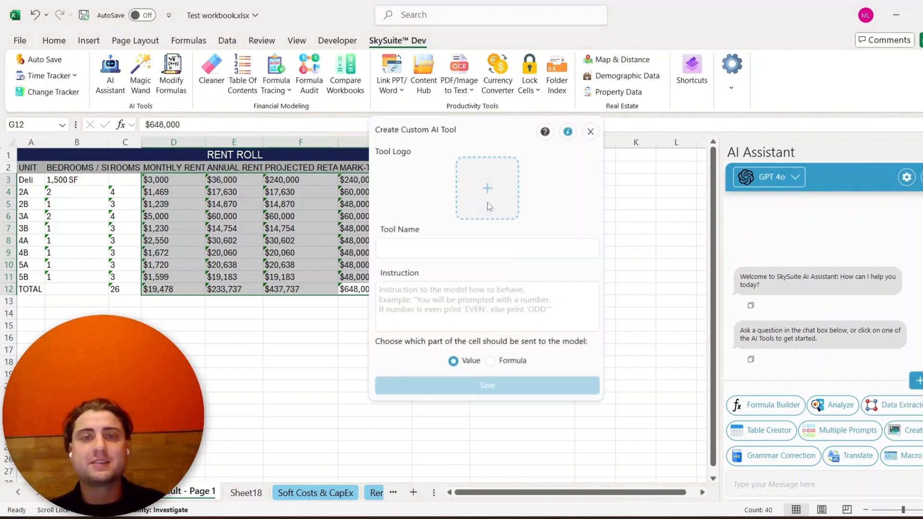
left_click(489, 206)
left_click(604, 249)
double_click(618, 246)
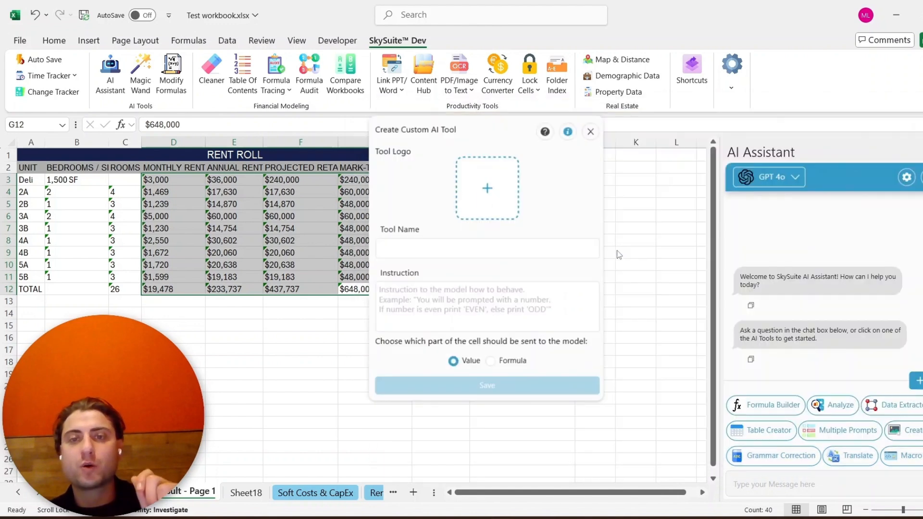
left_click(469, 240)
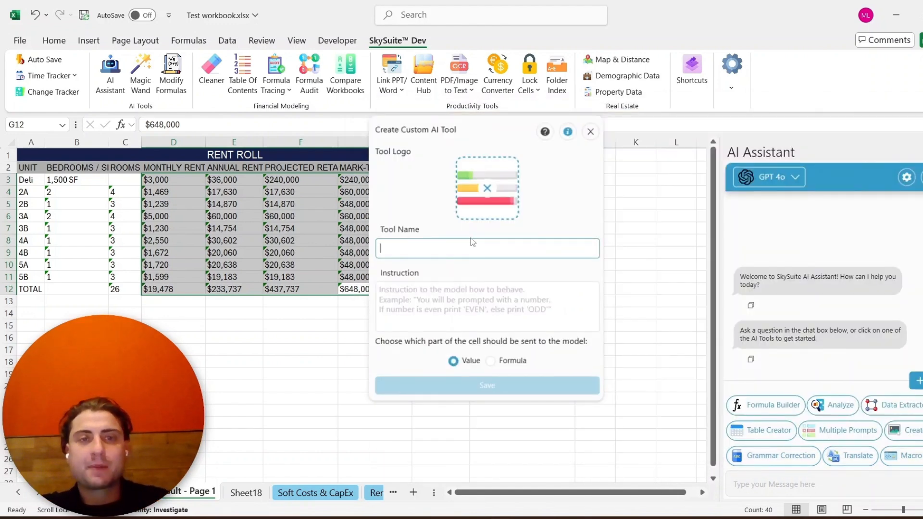
type("Divide by 100")
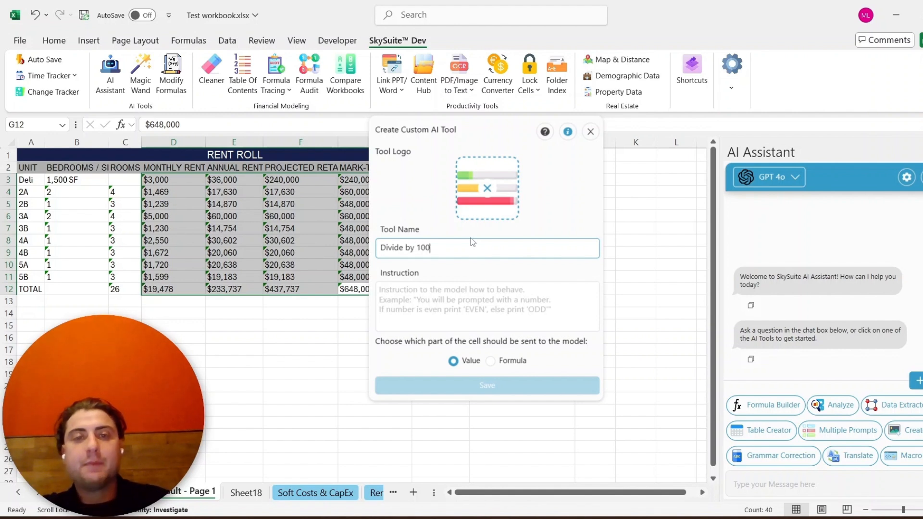
- Paste the instruction to divide the given number by 100 and return only the number, then save the tool
left_click(435, 282)
type("you will be given a number and will divide by 100. only return the number without explanation")
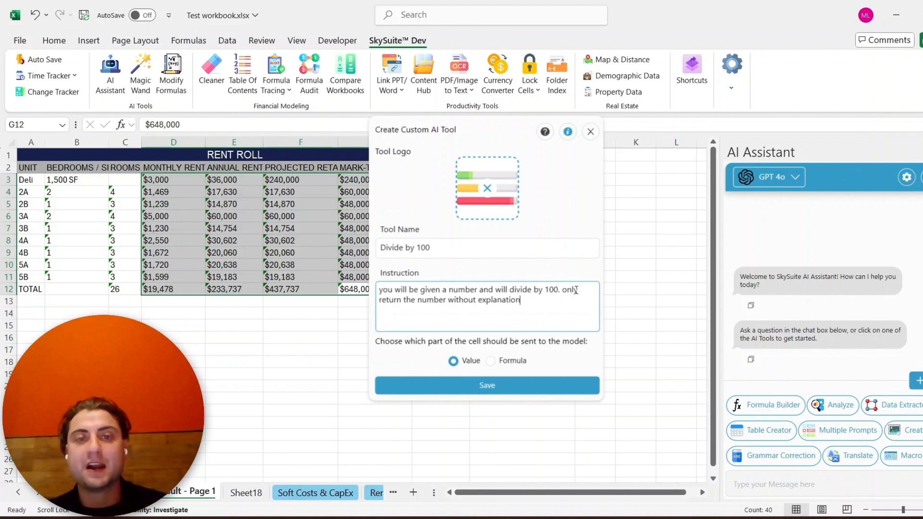
left_click(534, 386)
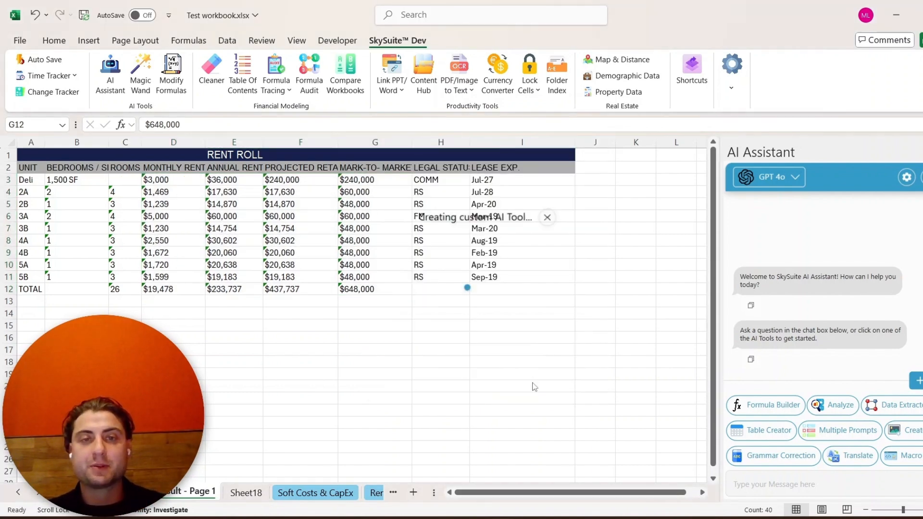
- Run the Divide by 100 tool on the selected rent figures in D3:G12
left_click(572, 283)
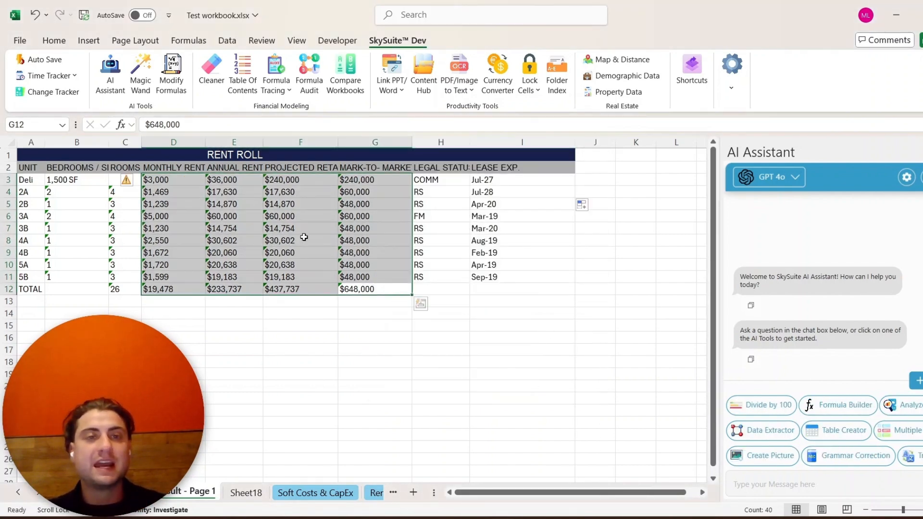
left_click(764, 405)
left_click(532, 280)
left_click(542, 287)
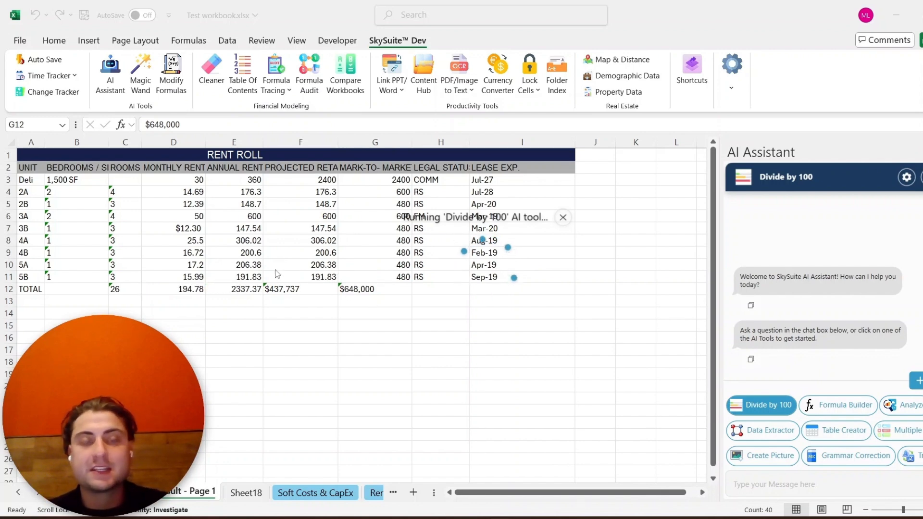
left_click(375, 336)
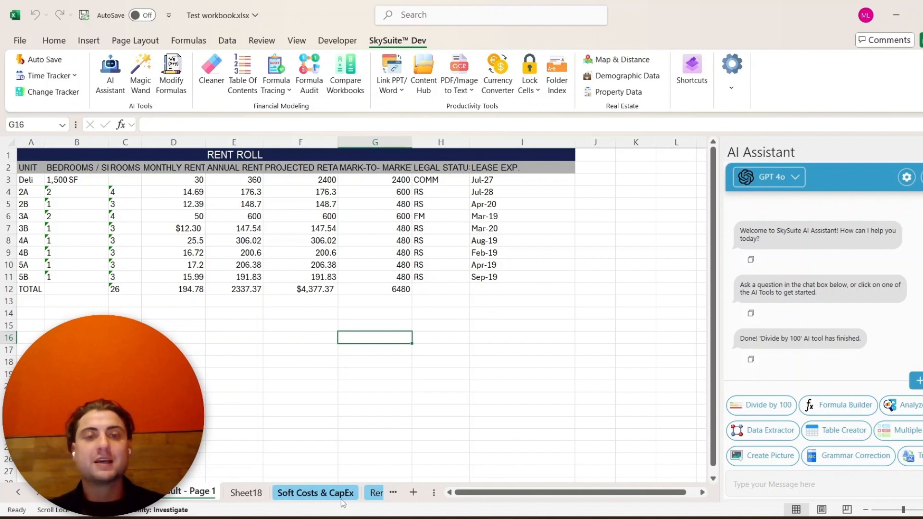
- Select the Summary of Comparable Sales table on the Sales Comps sheet and run the Analyze AI tool on it
left_click(375, 493)
left_click(363, 493)
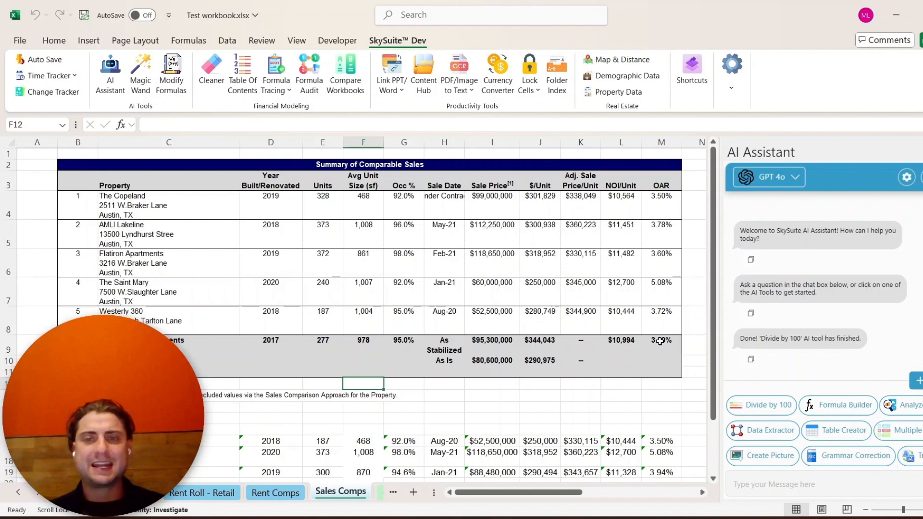
left_click_drag(661, 343, 77, 164)
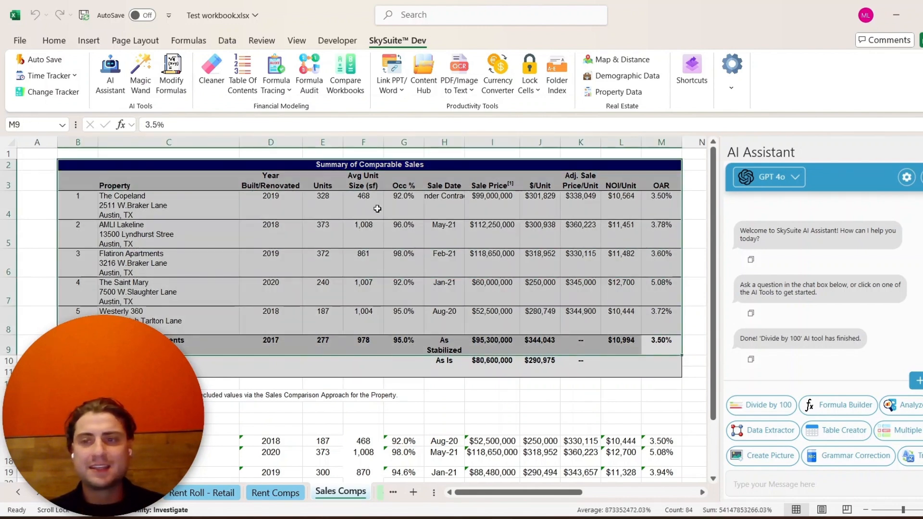
left_click(908, 409)
left_click(563, 284)
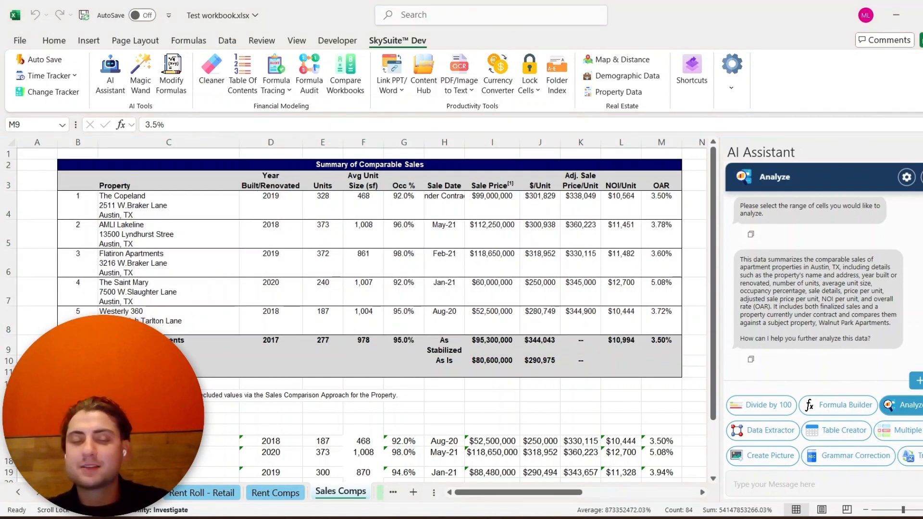
- Ask the assistant which 2 properties are closest to the subject based on all variables, with a paragraph each citing specifics
left_click(812, 495)
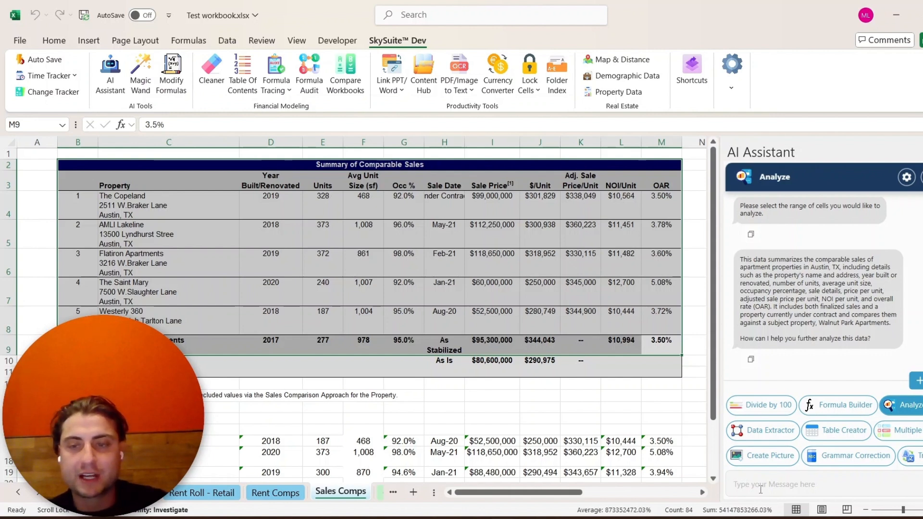
type("Which 2 properties are the closest to the subject based on all the variables? Write a paragraph for each and cite specifics.")
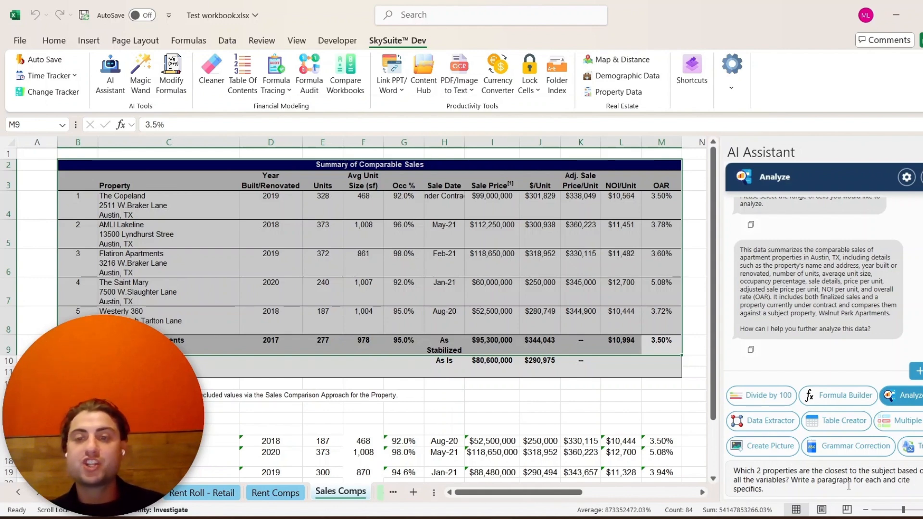
key("Return")
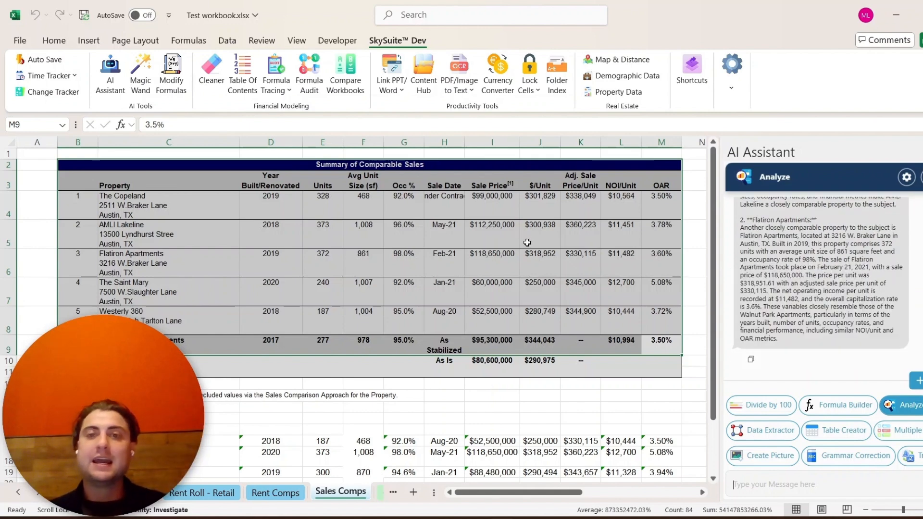
- Read through the assistant's answer about the closest comparable properties
scroll(817, 264, "up", 5)
scroll(815, 264, "up", 1)
scroll(816, 258, "down", 1)
scroll(793, 252, "up", 1)
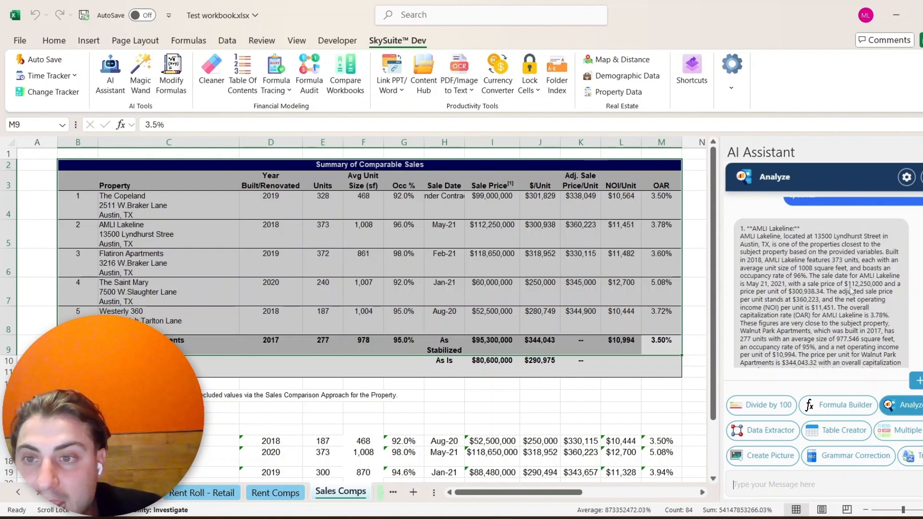
scroll(827, 295, "down", 1)
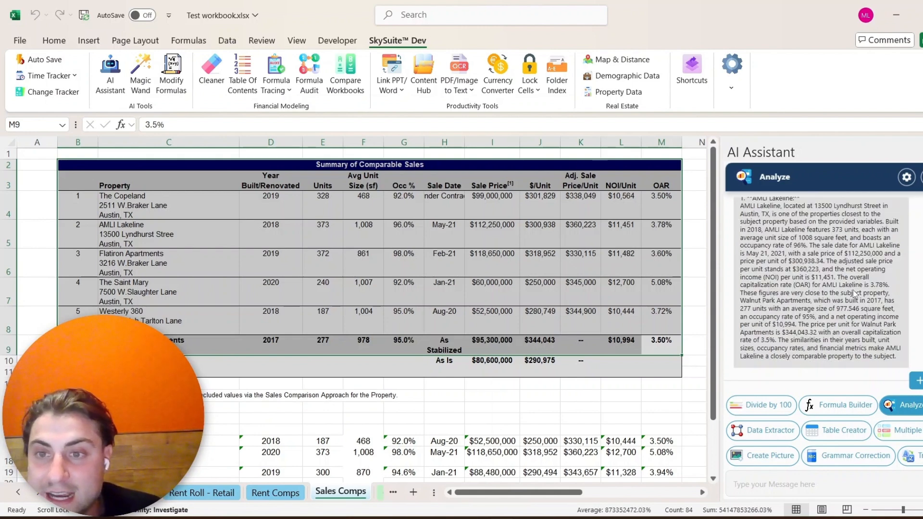
scroll(813, 318, "down", 4)
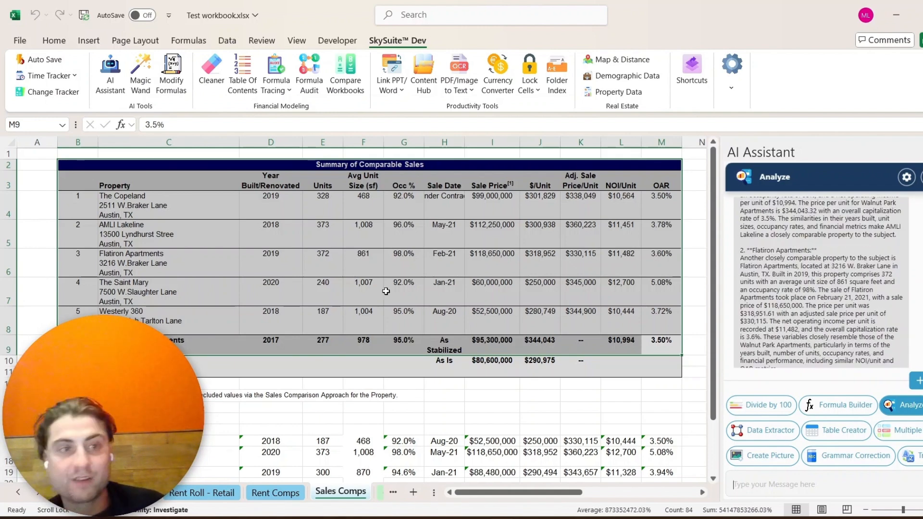
scroll(770, 265, "down", 1)
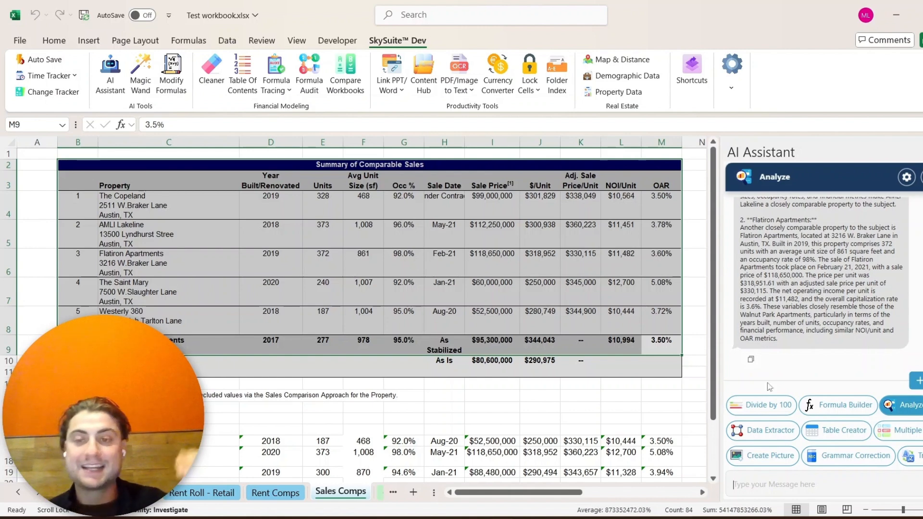
- Paste the assistant's answer into cell C27 below the comparables table
scroll(403, 302, "down", 5)
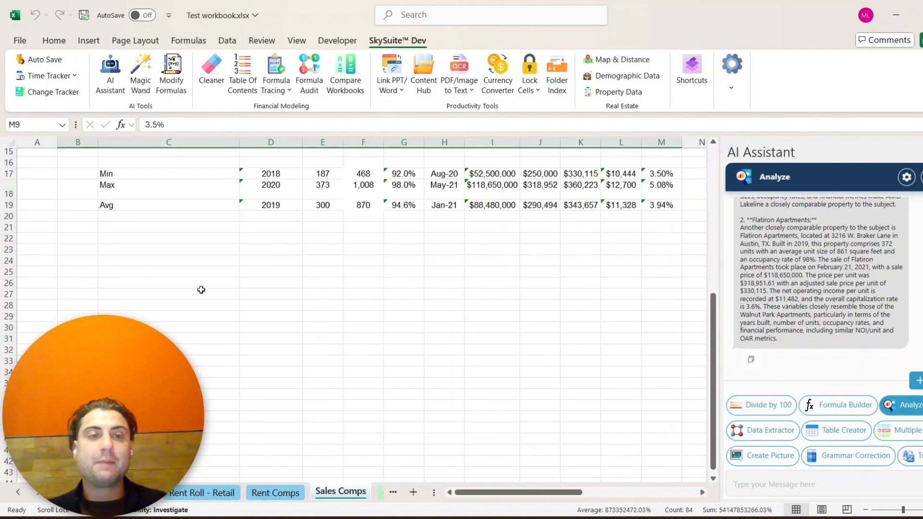
left_click(202, 292)
key("ctrl+v")
left_click(214, 306)
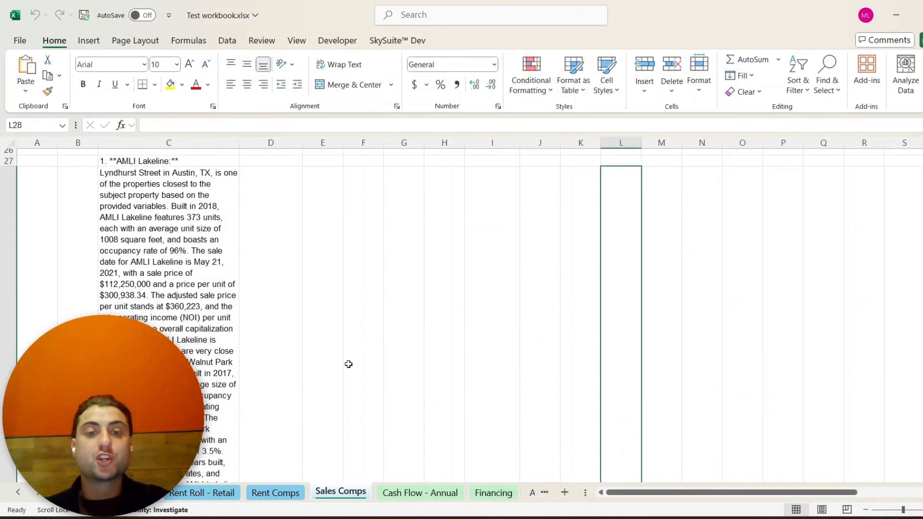
- Open Formula Audit for cell H6 on the Cash Flow - Annual sheet
left_click(435, 491)
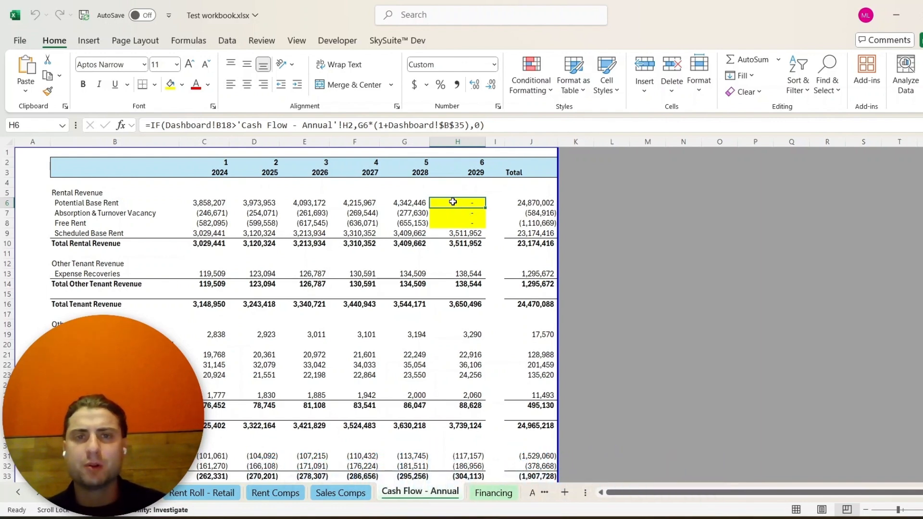
left_click(411, 41)
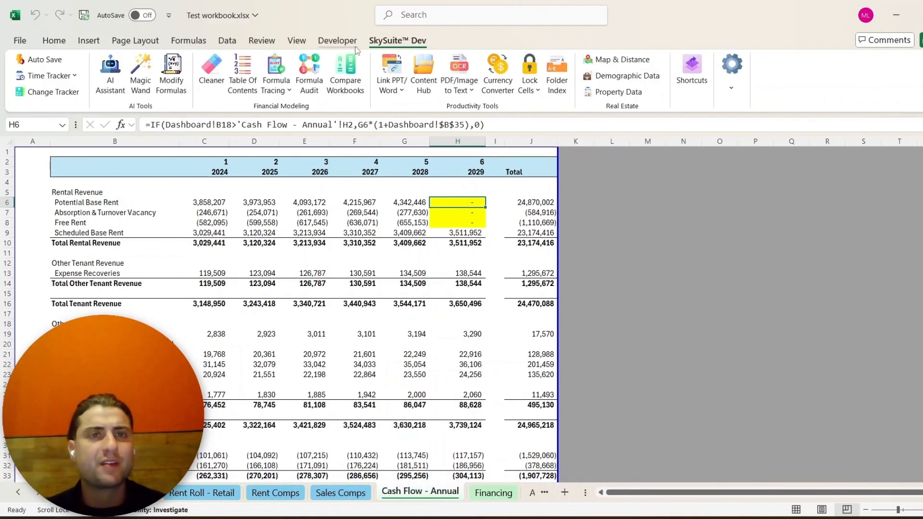
left_click(311, 78)
left_click_drag(418, 148, 390, 181)
left_click(346, 246)
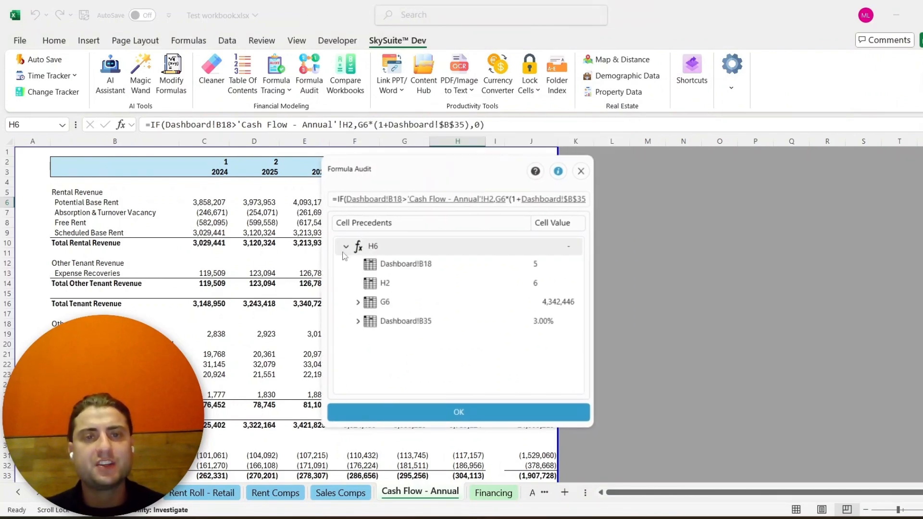
- Trace H6's precedents by jumping to each referenced cell and expanding G6's precedents
left_click(373, 199)
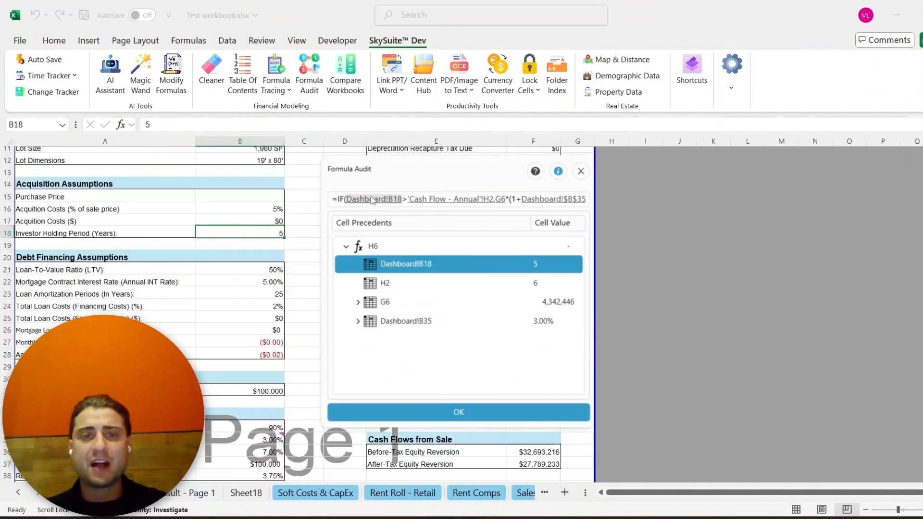
left_click(426, 199)
left_click(552, 198)
left_click(395, 200)
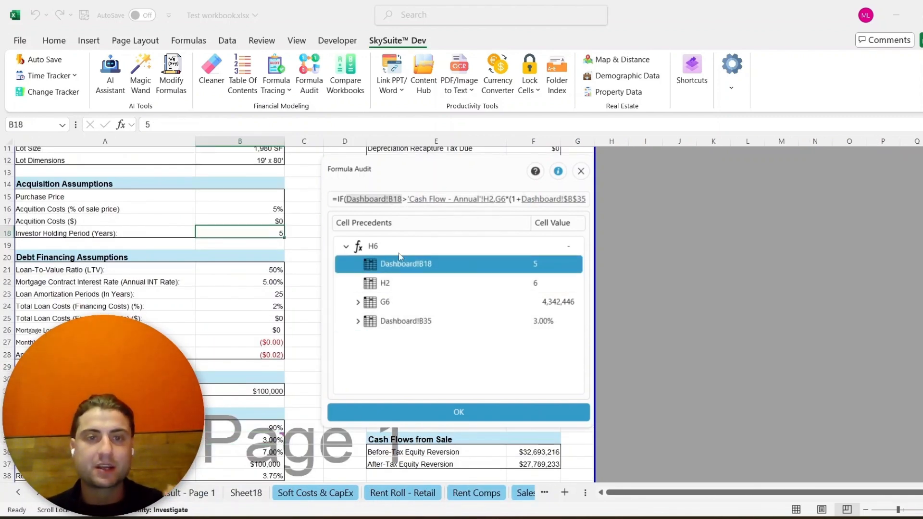
left_click(380, 246)
left_click_drag(444, 170, 717, 151)
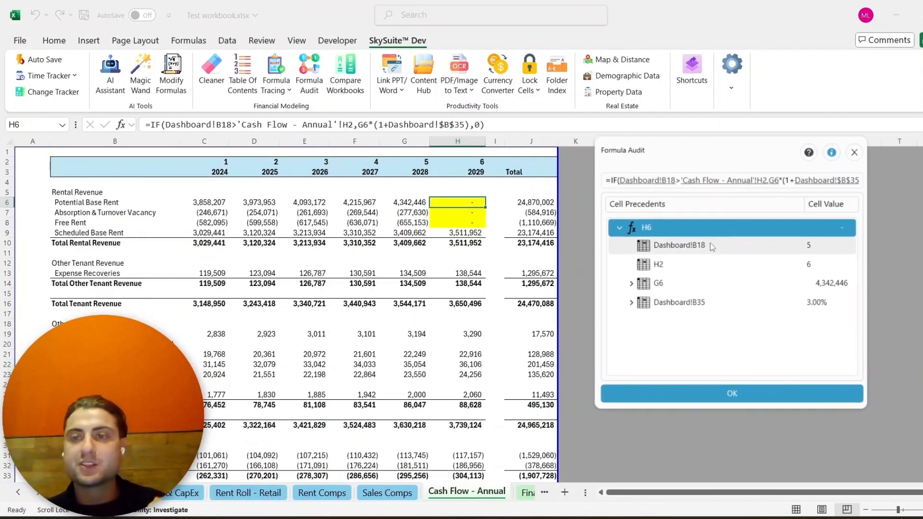
left_click(678, 250)
left_click(692, 265)
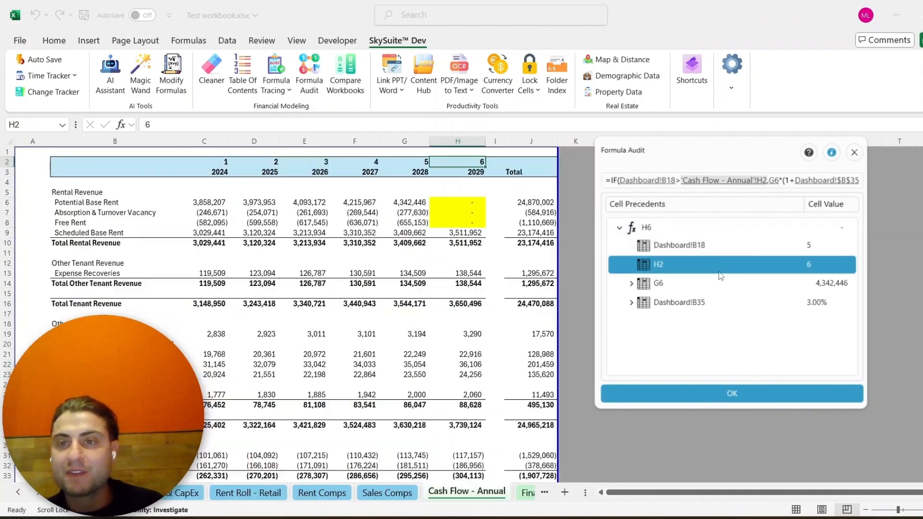
left_click(631, 283)
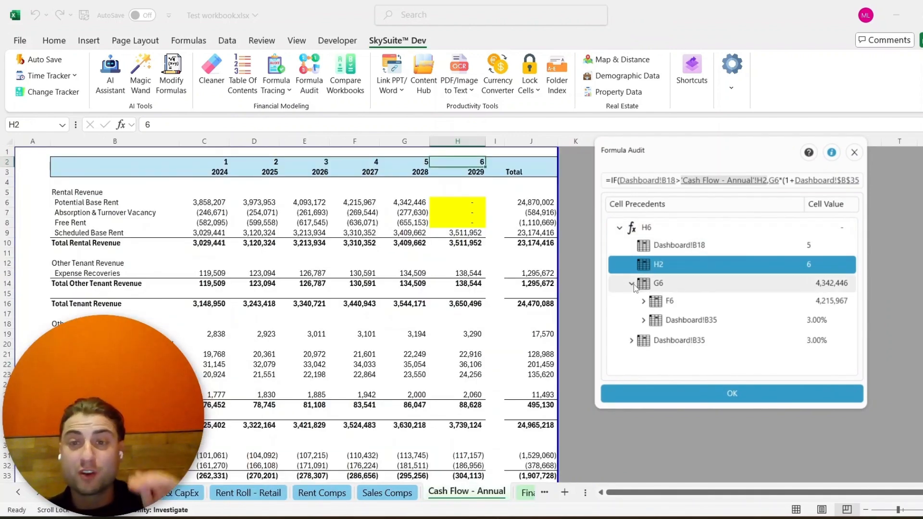
- Expand the nested precedents of F6 and E6 in the audit tree, then jump to Dashboard!B18 and H6
left_click(644, 302)
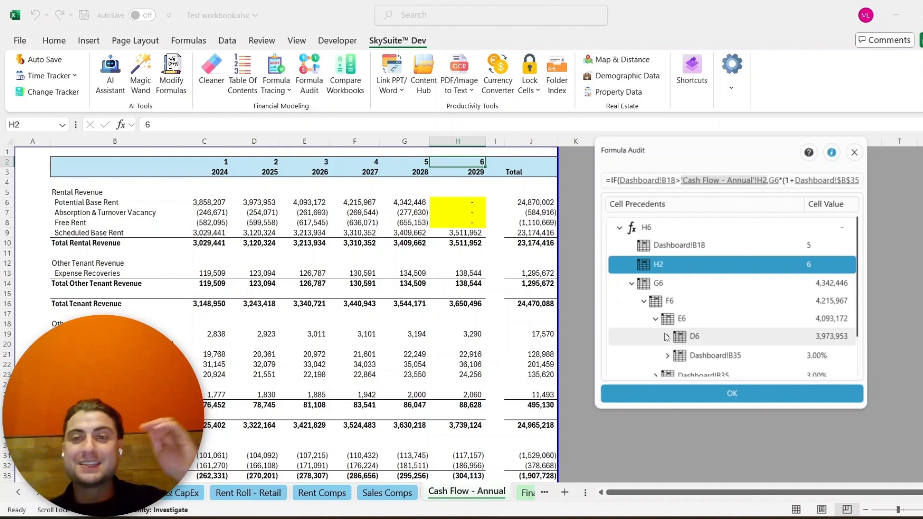
left_click(656, 320)
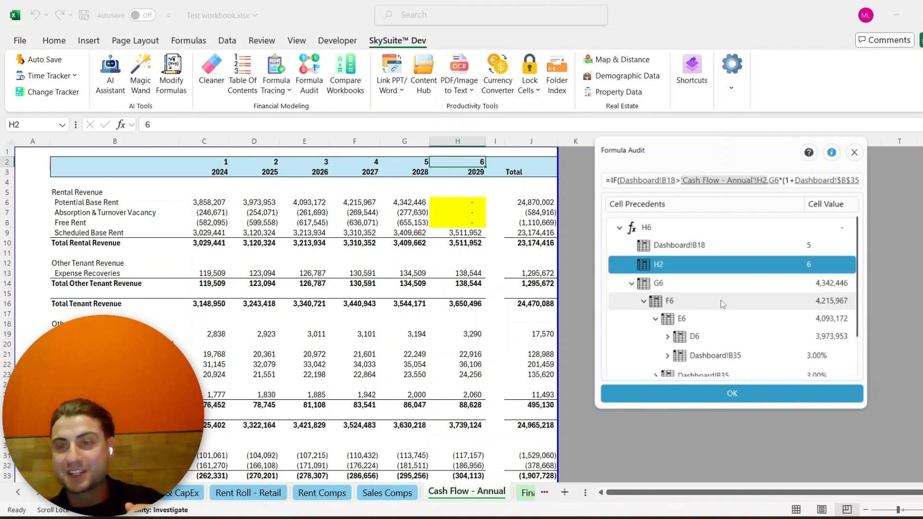
left_click(720, 246)
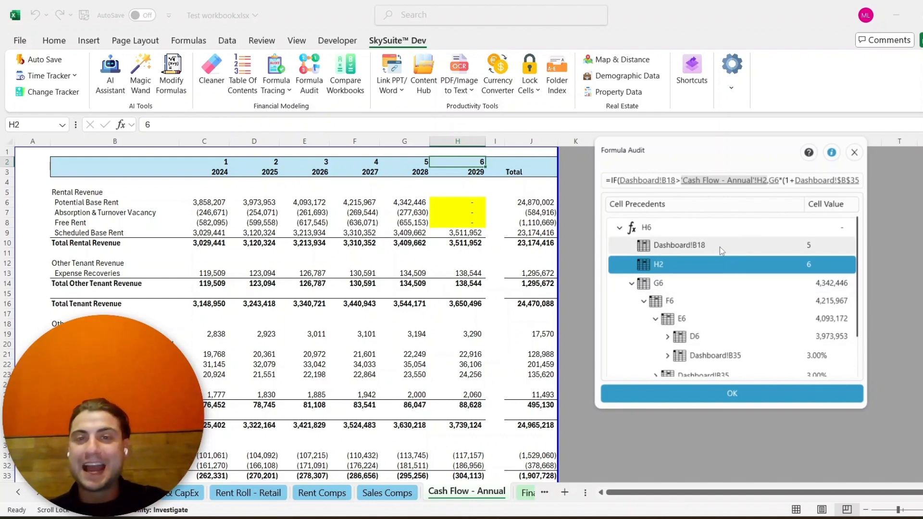
left_click(707, 227)
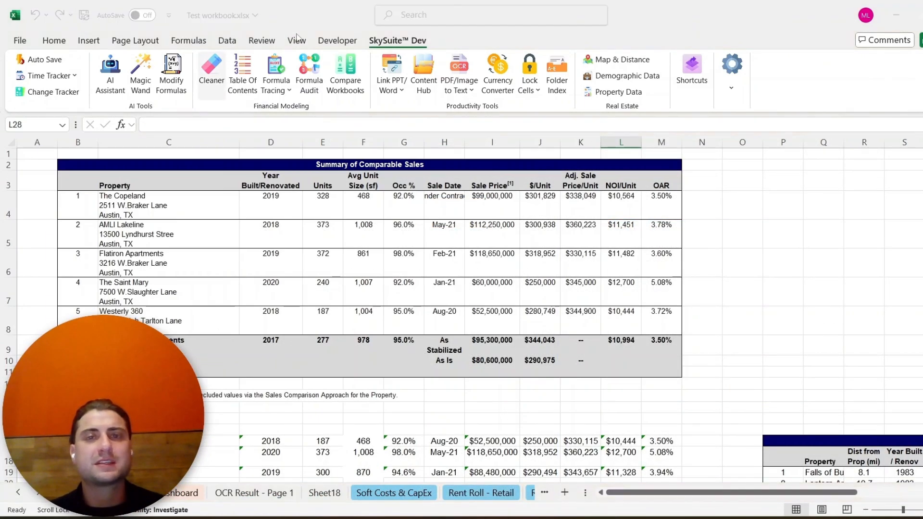
- Open the Workbook Cleaner and scan the workbook
left_click(211, 72)
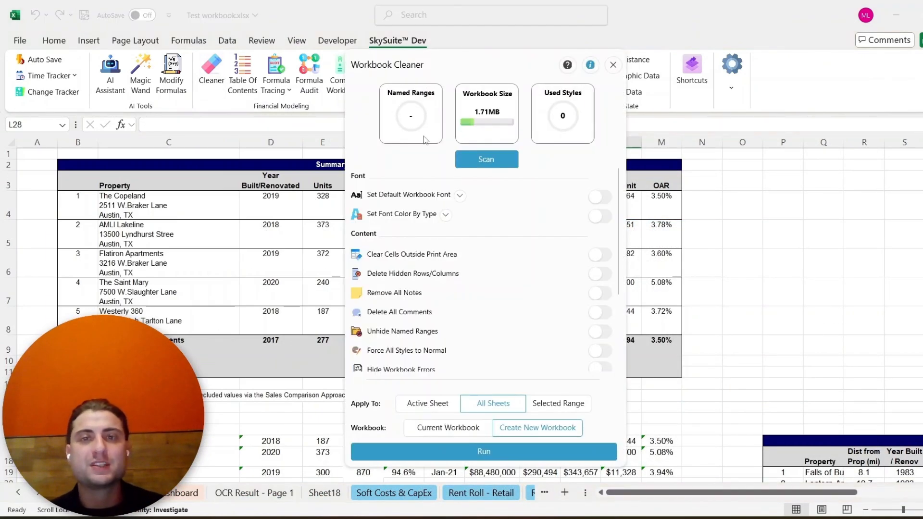
left_click(485, 160)
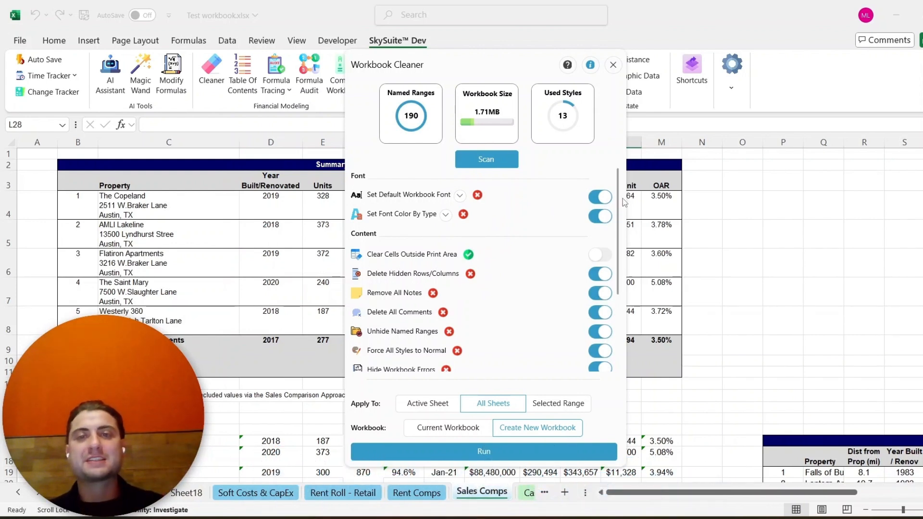
- Review the default font and font-color-by-type settings and scroll through the cleaner's content and share options
left_click(459, 196)
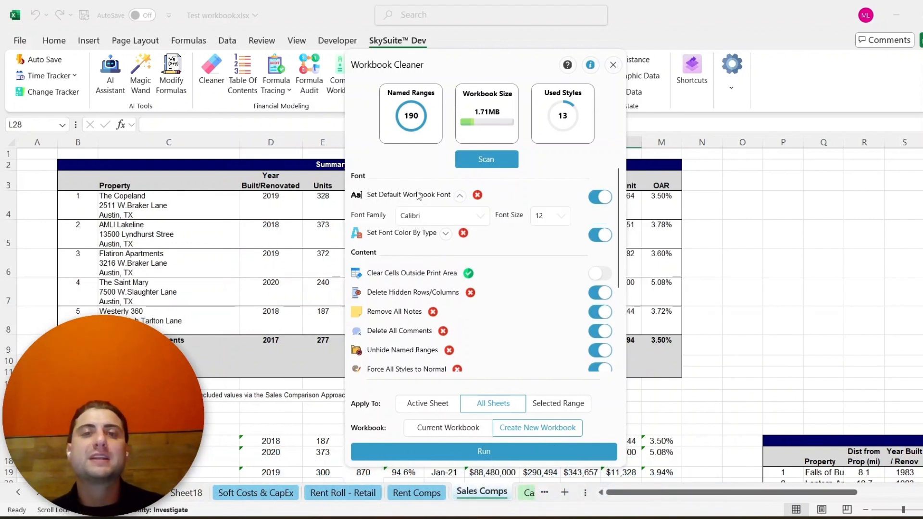
left_click(458, 197)
left_click(445, 215)
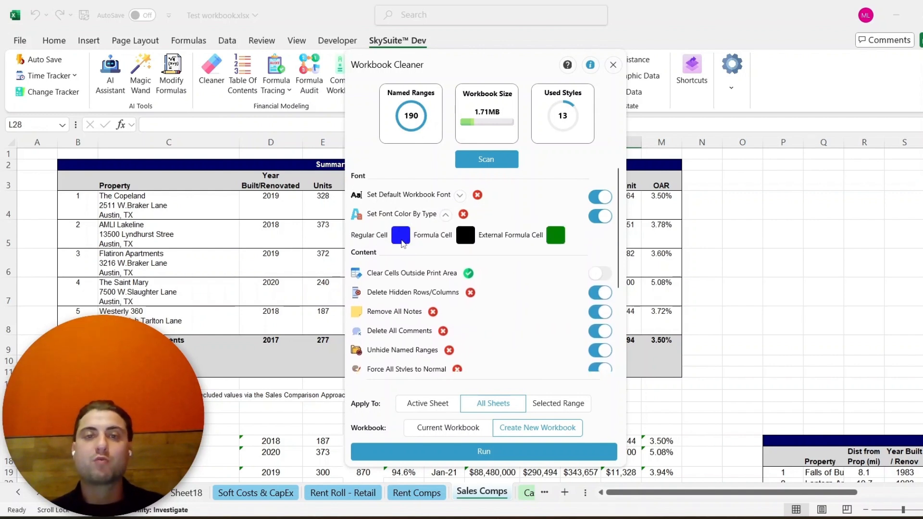
scroll(464, 298, "down", 1)
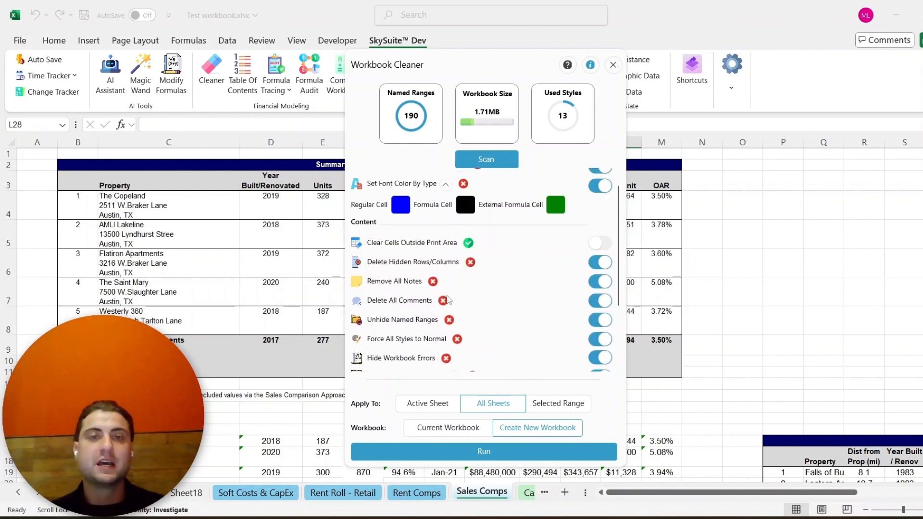
scroll(425, 307, "down", 3)
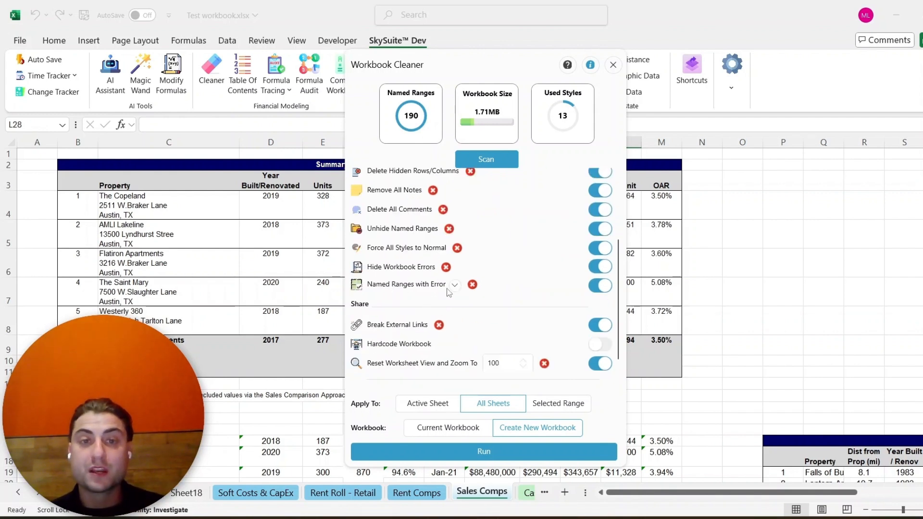
scroll(429, 321, "down", 1)
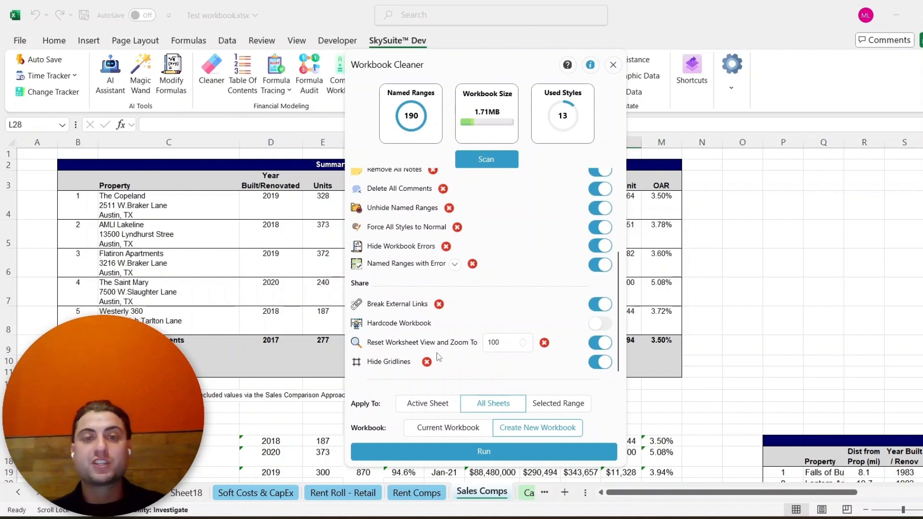
- Run the Workbook Cleaner on all sheets into a new workbook and dismiss the success message
left_click(481, 452)
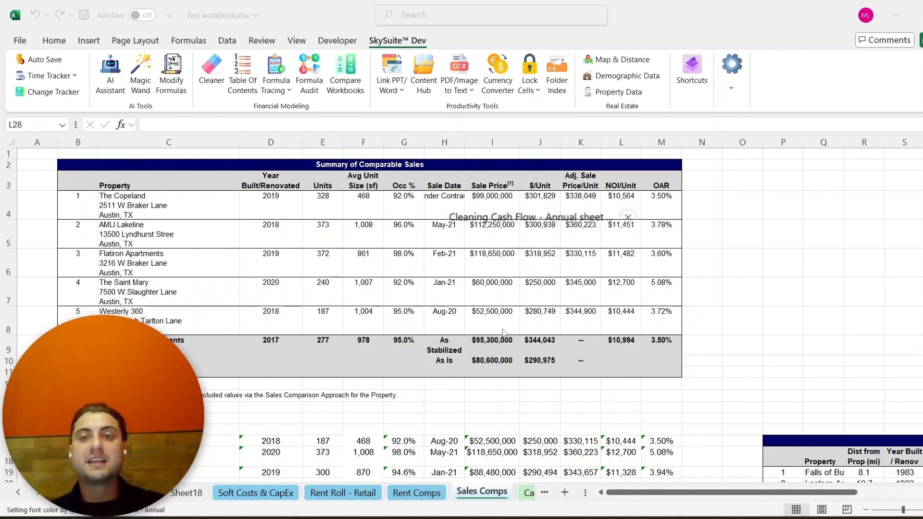
mouse_move(495, 517)
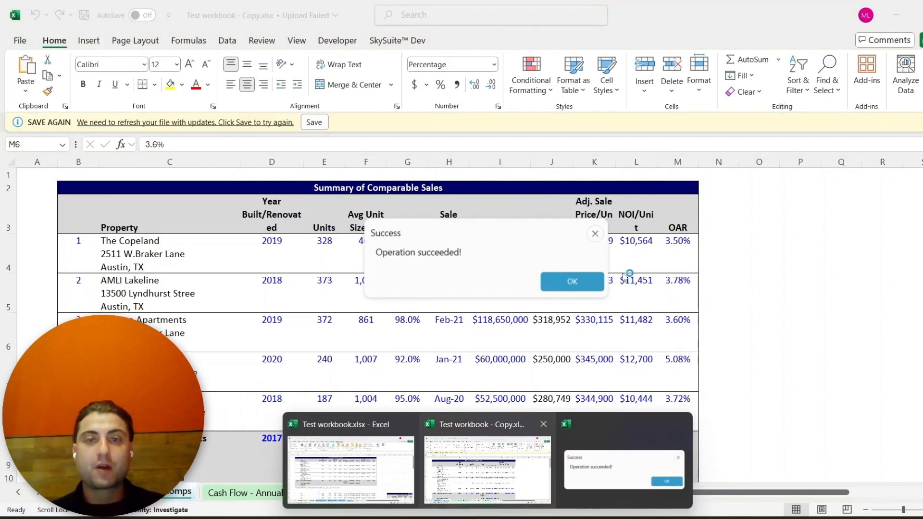
left_click(572, 282)
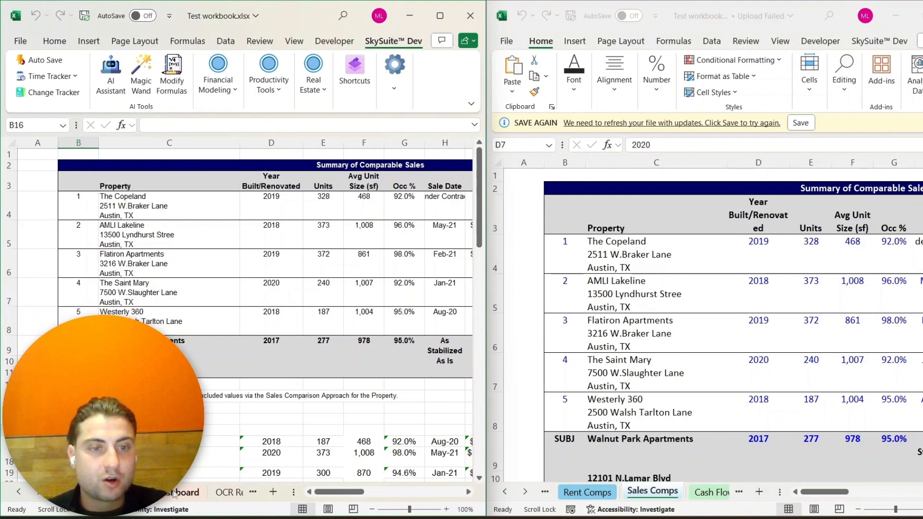
- Compare the Dashboard sheet of the original and cleaned copy side by side
left_click(506, 492)
left_click(505, 492)
left_click(506, 492)
left_click(663, 491)
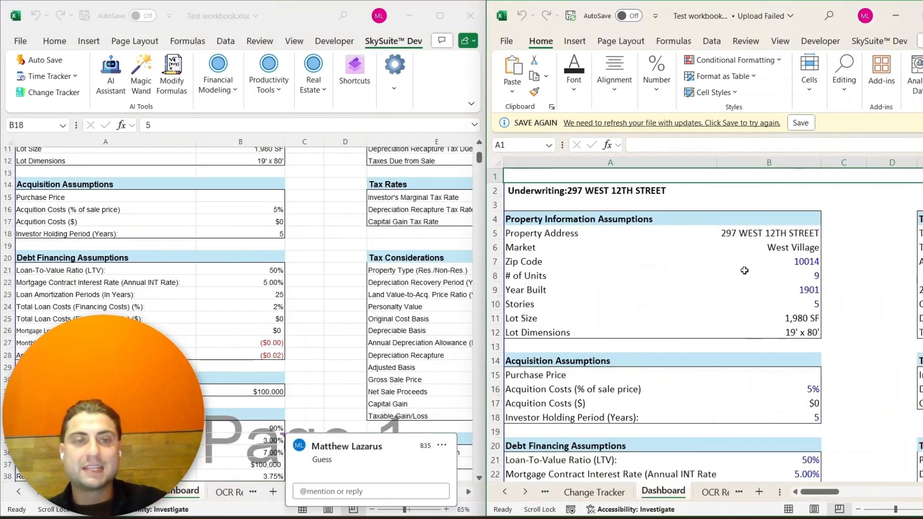
scroll(745, 272, "down", 3)
scroll(737, 265, "up", 1)
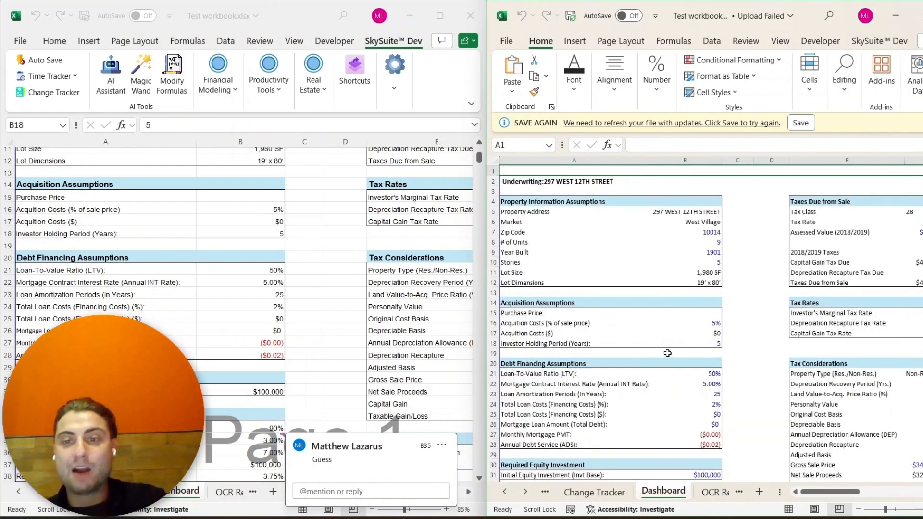
left_click(684, 354)
scroll(693, 346, "down", 3)
scroll(693, 340, "up", 2)
scroll(693, 339, "up", 1)
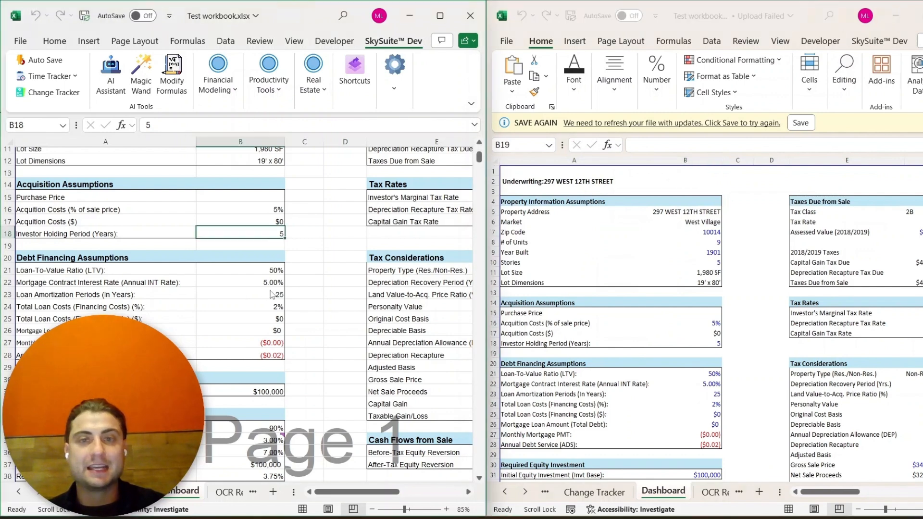
scroll(282, 199, "up", 4)
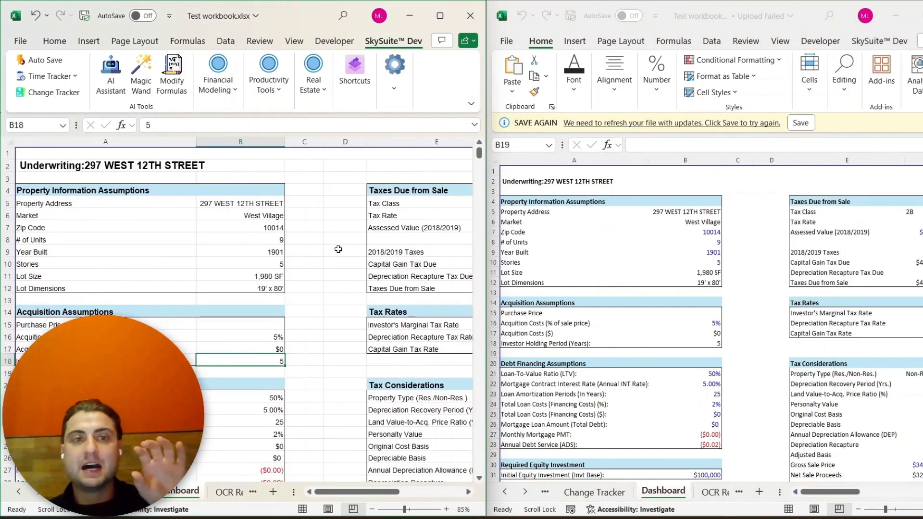
scroll(242, 253, "down", 2)
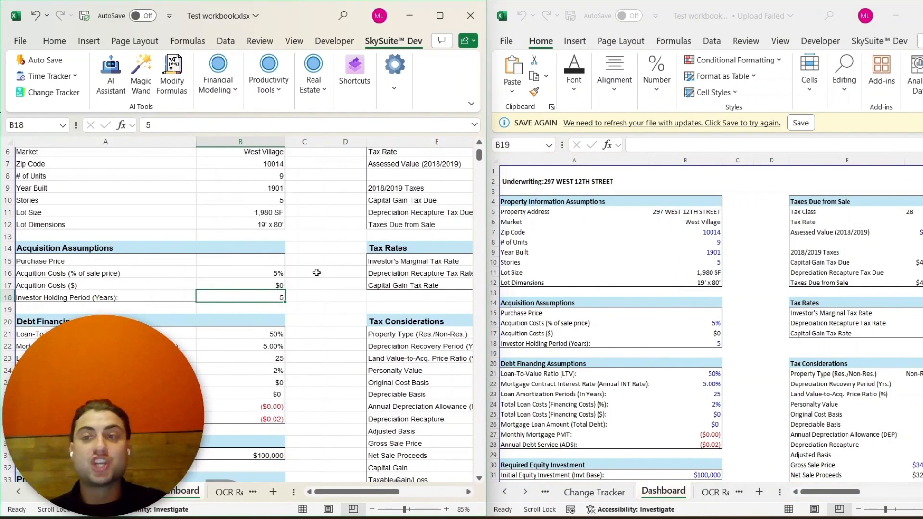
left_click_drag(706, 395, 712, 425)
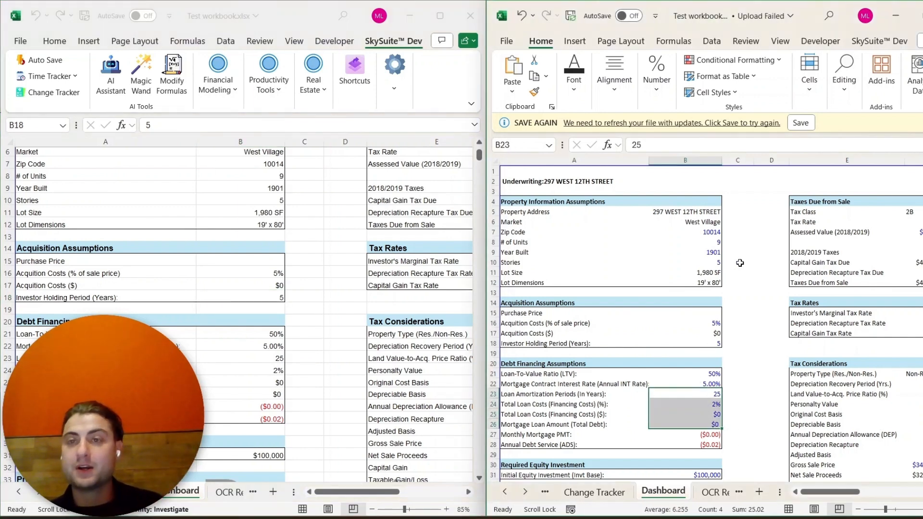
left_click_drag(701, 210, 702, 219)
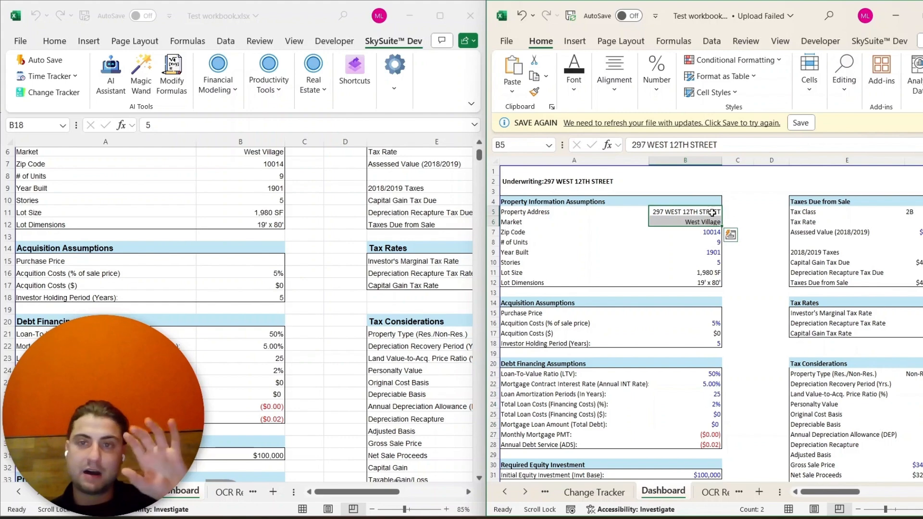
left_click_drag(711, 283, 710, 273)
scroll(738, 279, "down", 4)
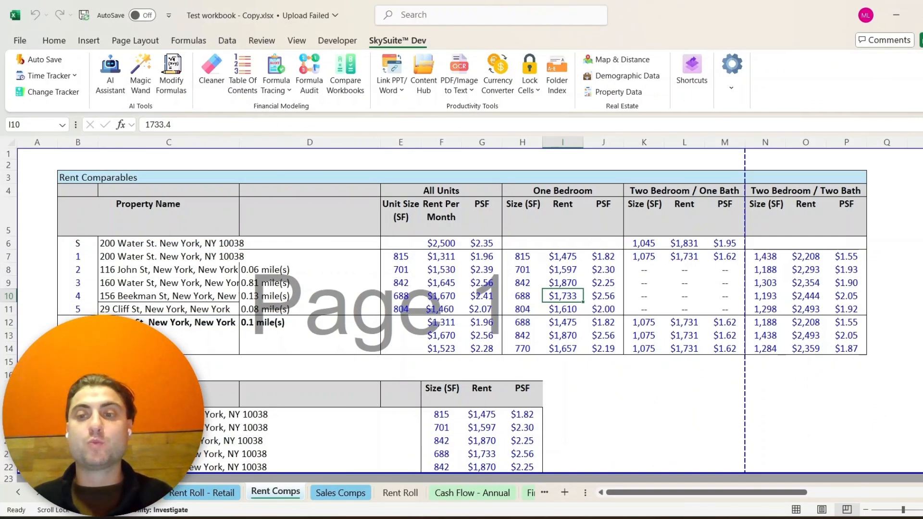
- Switch to PowerPoint and insert the Cover Slide and Disclaimers templates from the Content Hub
mouse_move(824, 517)
left_click(824, 468)
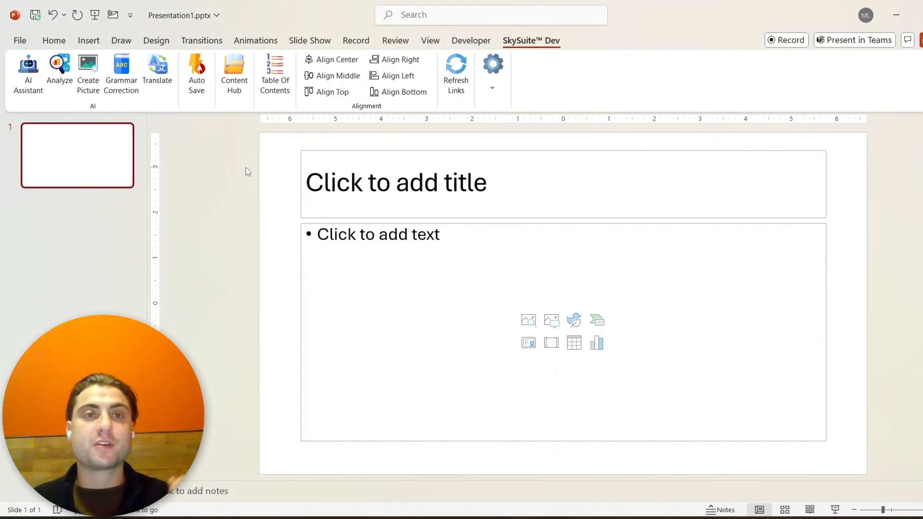
left_click(242, 64)
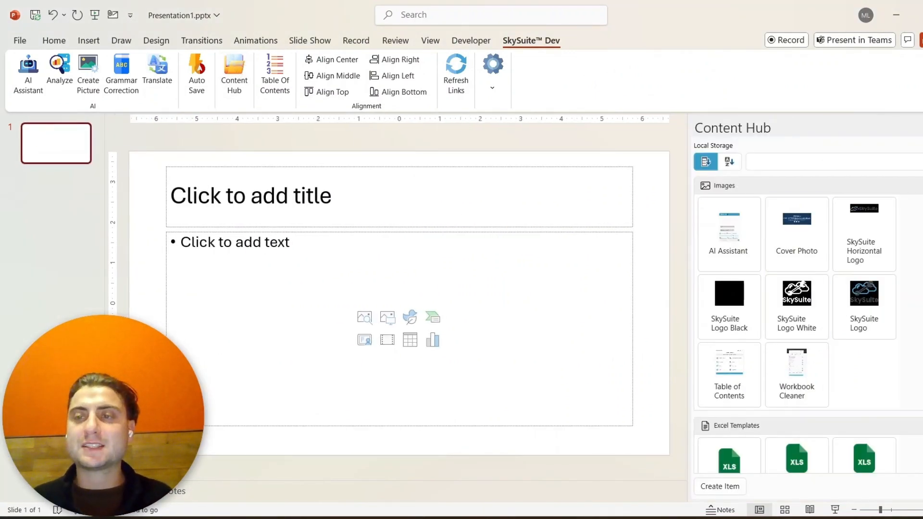
scroll(807, 336, "down", 6)
left_click(812, 387)
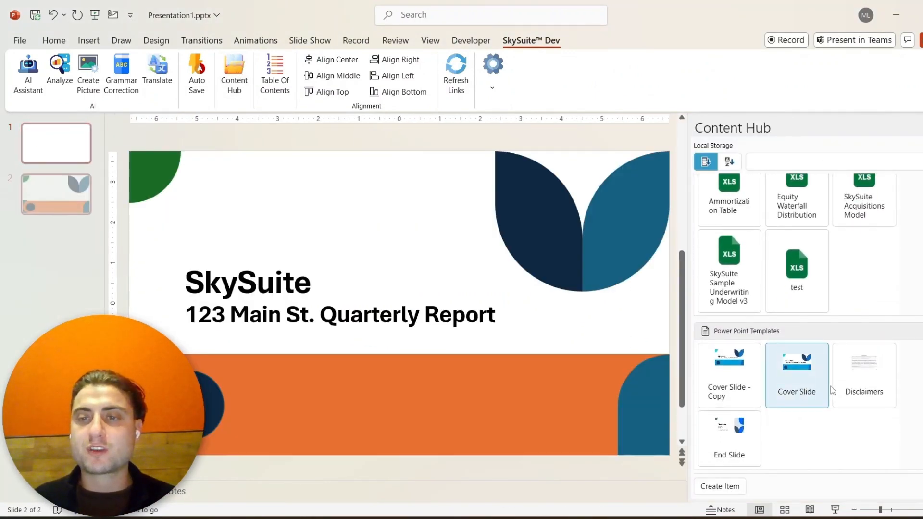
left_click(834, 384)
left_click(234, 72)
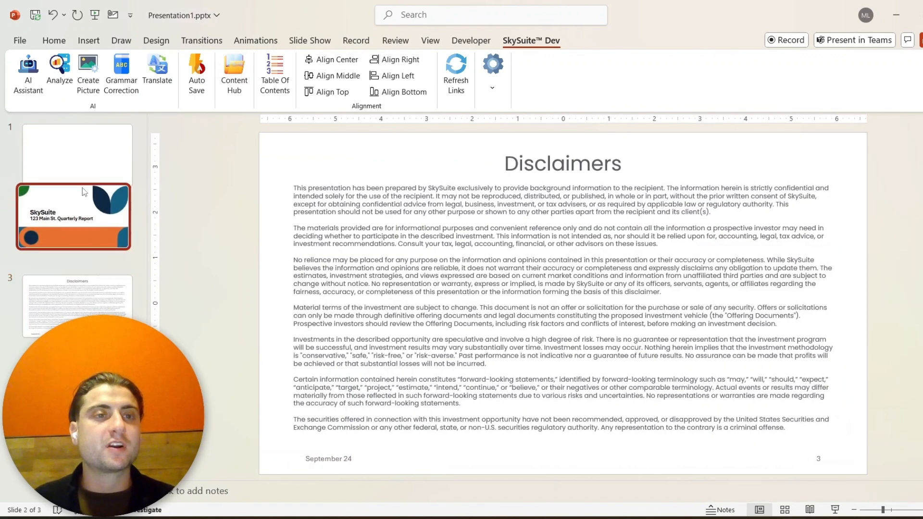
- Move the cover slide to the front and title the blank second slide Rent Roll
left_click_drag(77, 226, 122, 182)
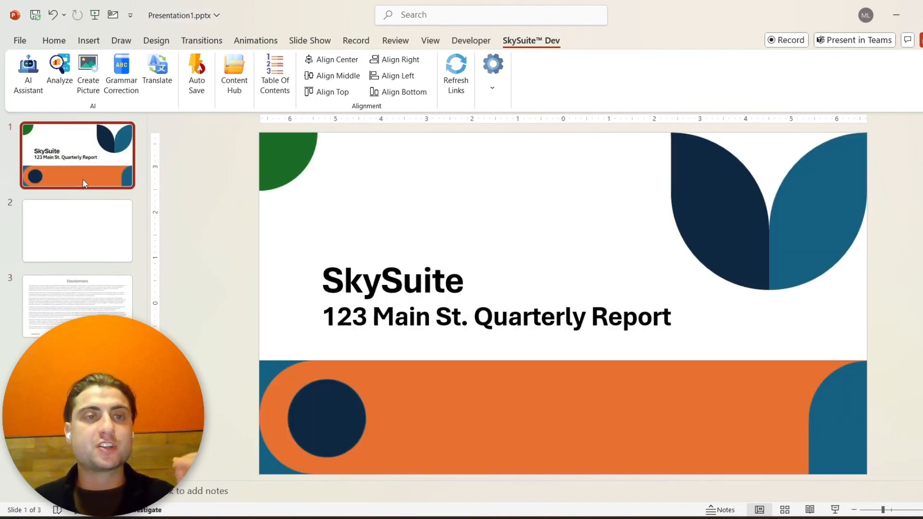
left_click(96, 247)
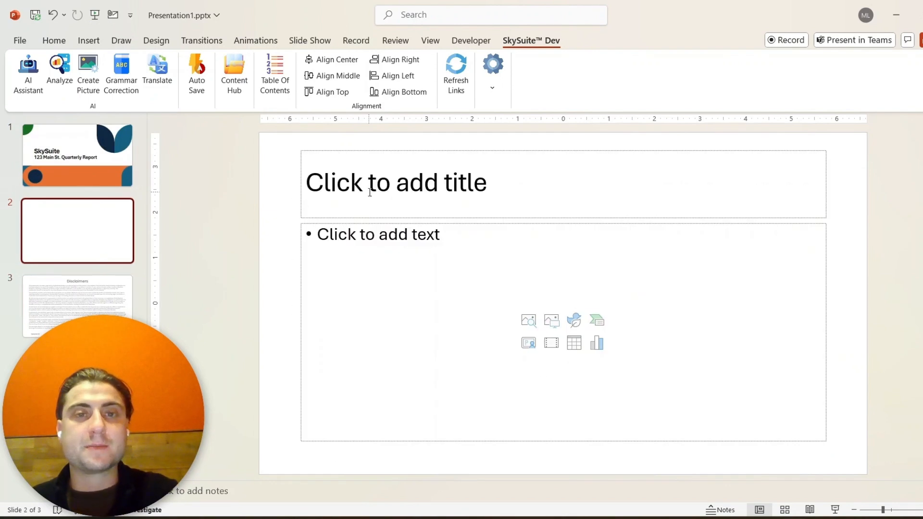
left_click(370, 192)
type("Rent Roll")
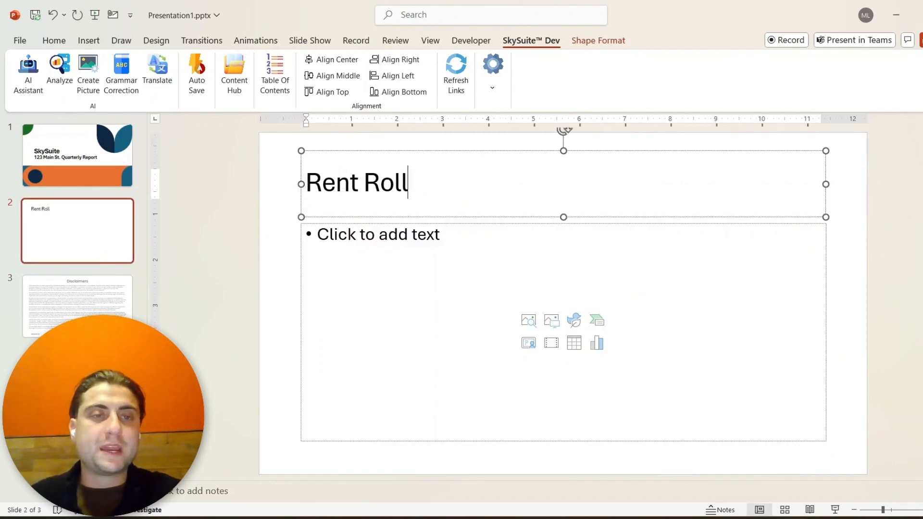
- Switch to the cleaned workbook copy in Excel and open its Rent Roll sheet
left_click(72, 298)
left_click(70, 237)
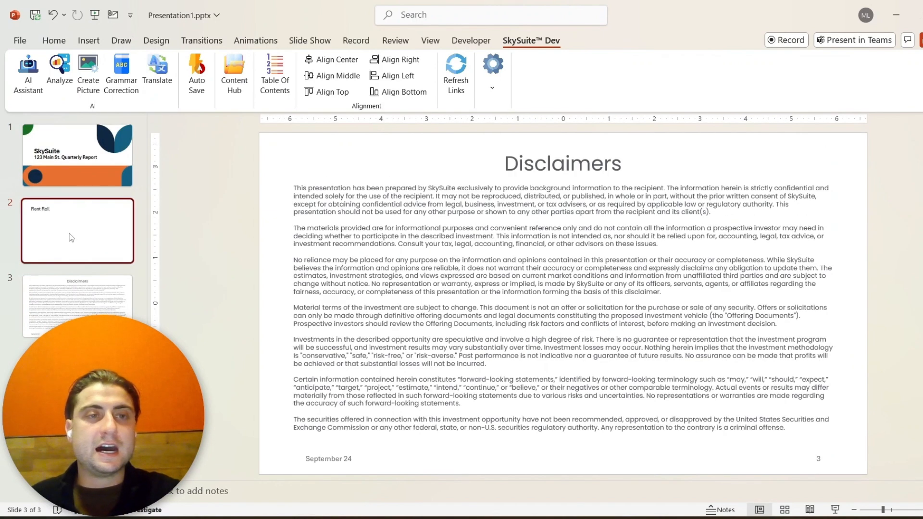
mouse_move(488, 516)
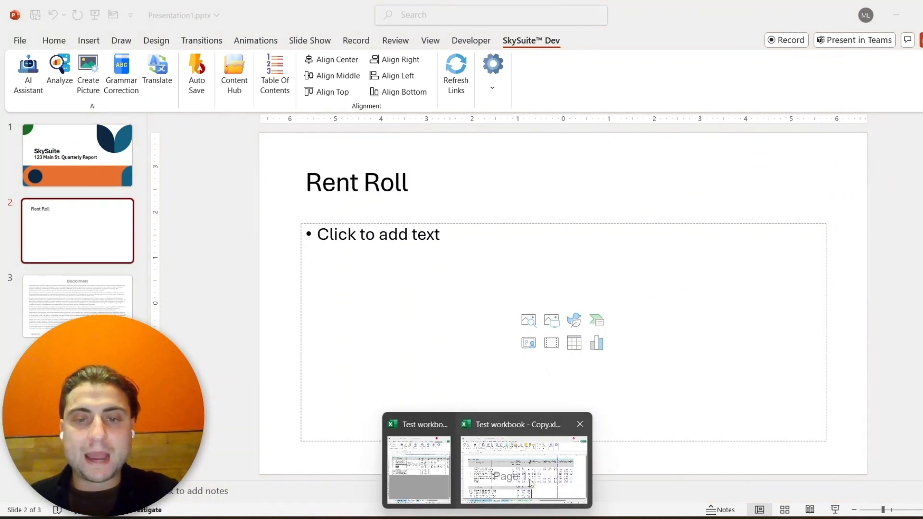
left_click(478, 468)
left_click(416, 495)
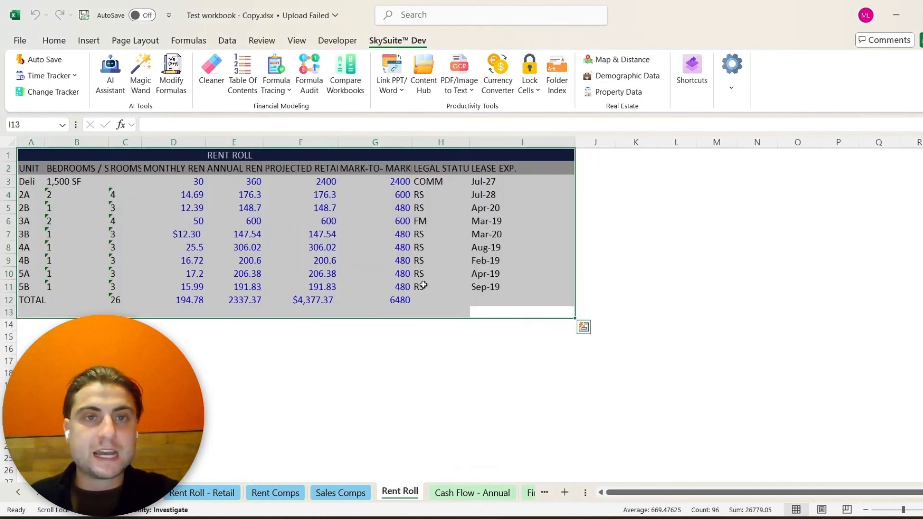
- Open the workbook's PowerPoint & Word link settings, remove the existing linked document, link the open Presentation1.pptx, and save
left_click(391, 86)
left_click(418, 109)
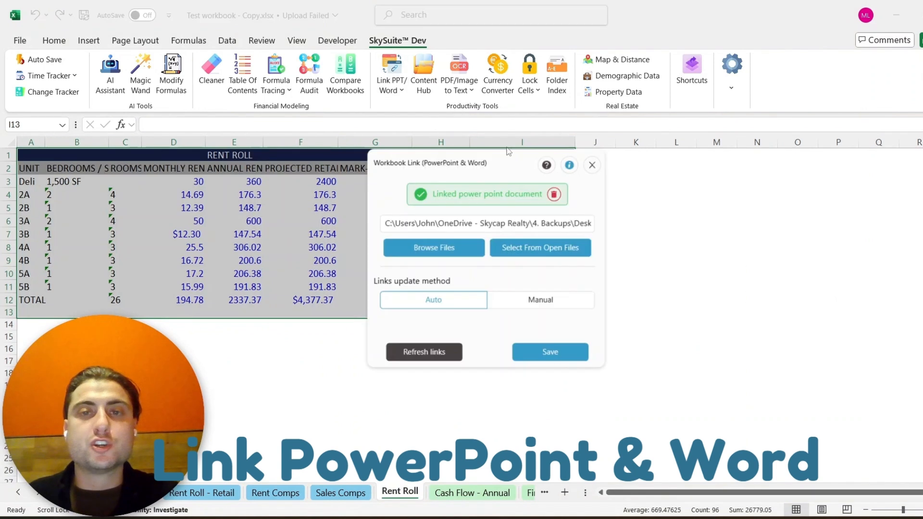
left_click(557, 196)
left_click(521, 248)
left_click(483, 231)
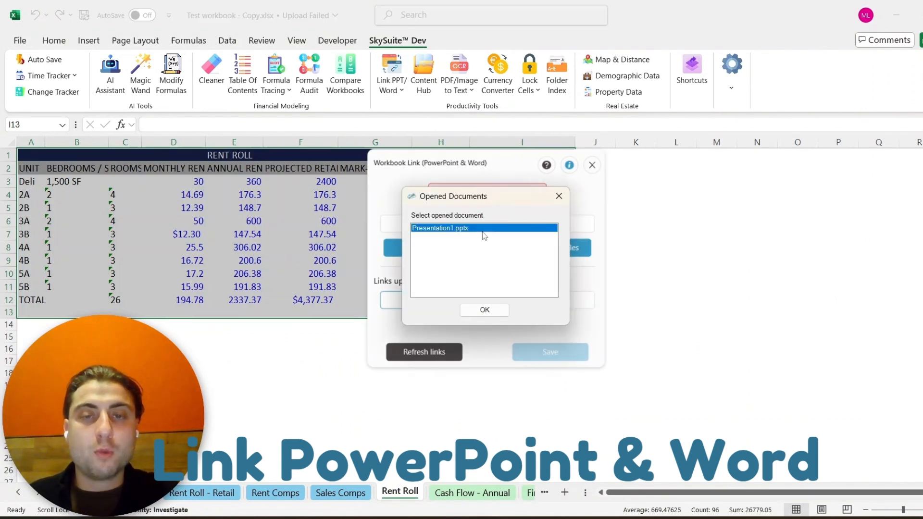
left_click(483, 310)
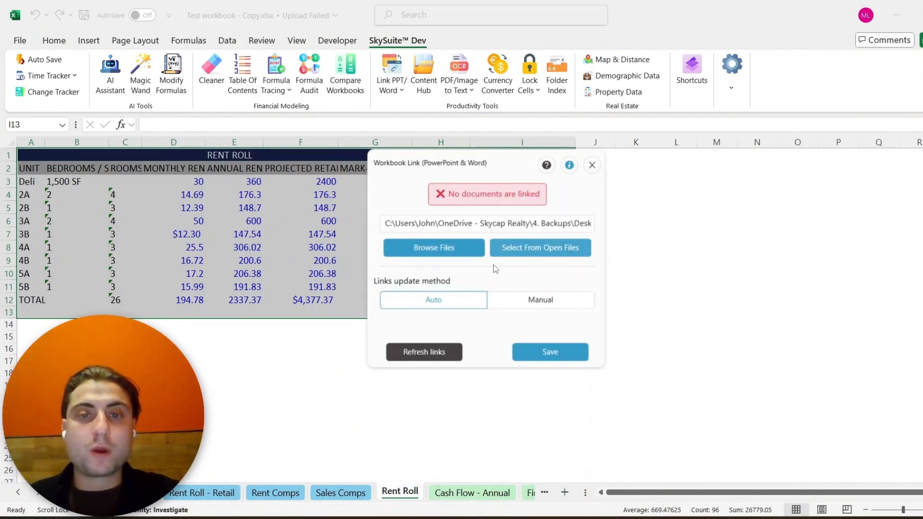
left_click(549, 352)
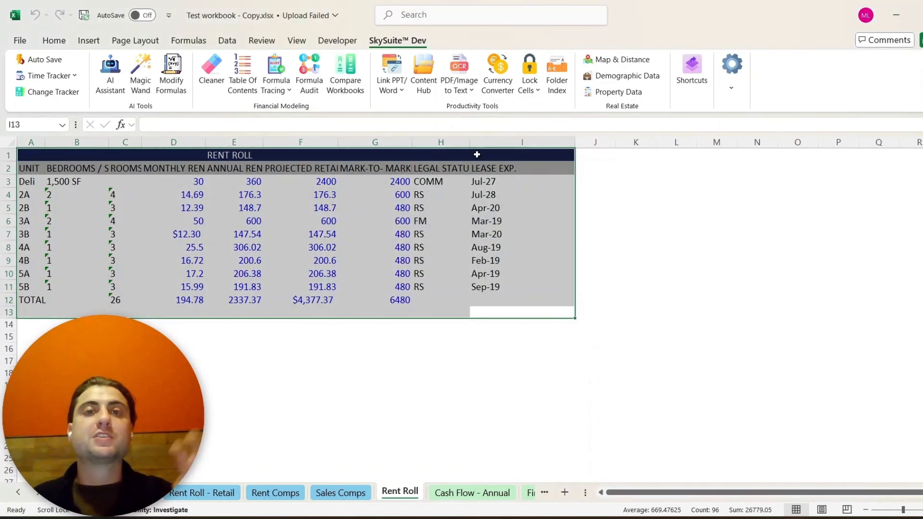
left_click(795, 518)
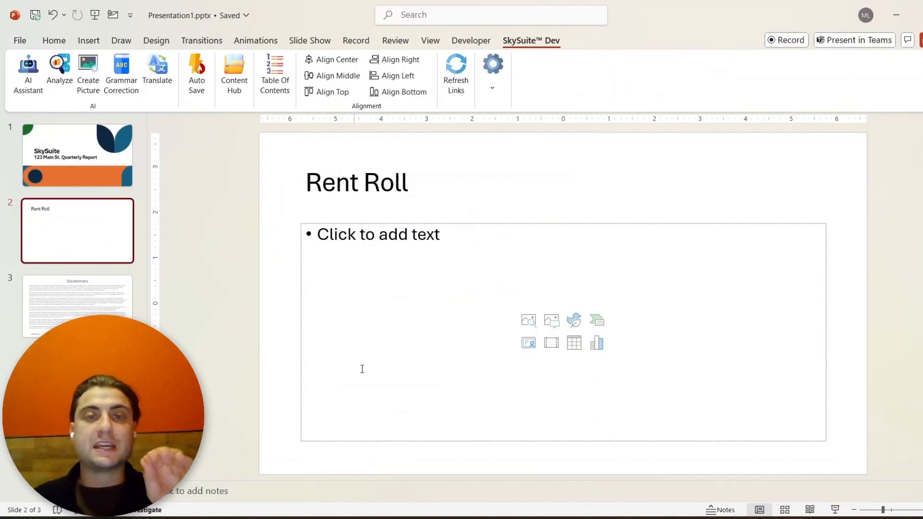
mouse_move(486, 518)
left_click(524, 459)
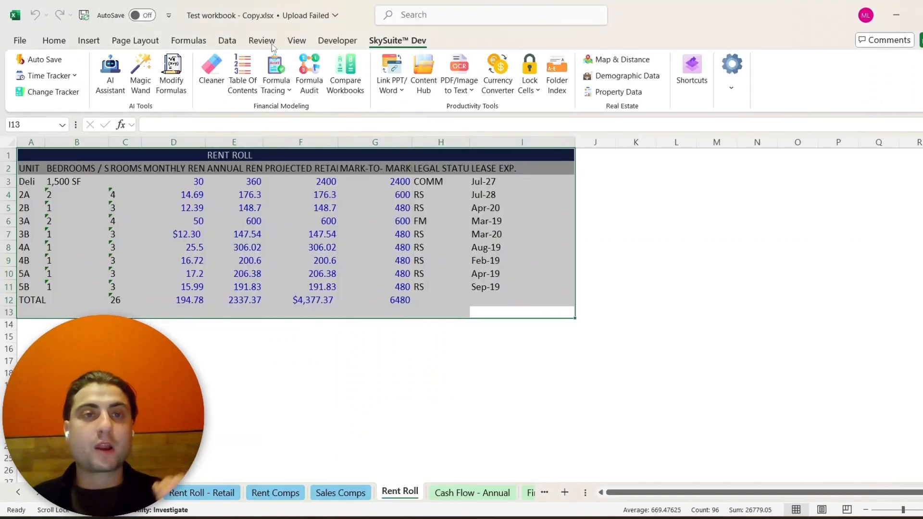
- Paste the selected Rent Roll range as a linked table onto the Rent Roll slide, then move and enlarge it to fill the content area
left_click(391, 79)
left_click(406, 128)
left_click(533, 280)
mouse_move(801, 518)
left_click(739, 433)
left_click_drag(539, 264, 483, 248)
left_click_drag(720, 352, 822, 385)
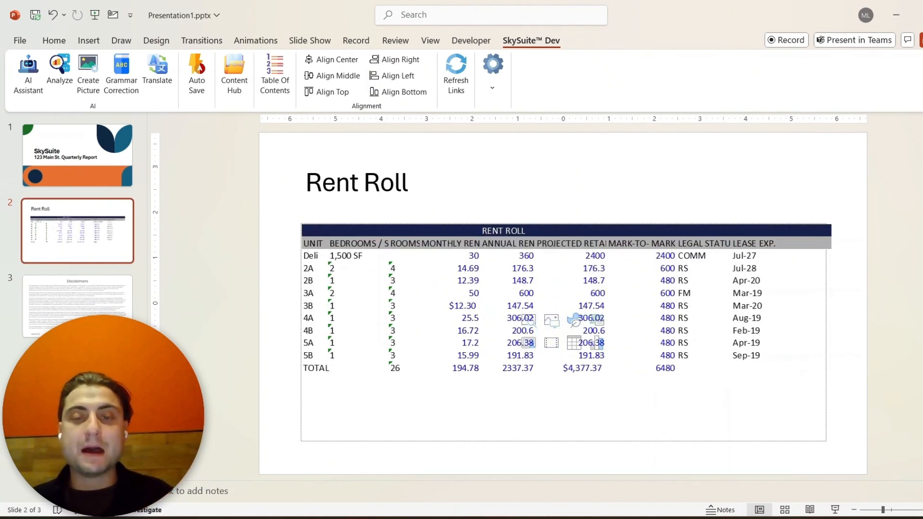
- Return to the workbook and fill cells F5:F10 in the Projected Retail column with yellow
mouse_move(483, 517)
left_click(524, 452)
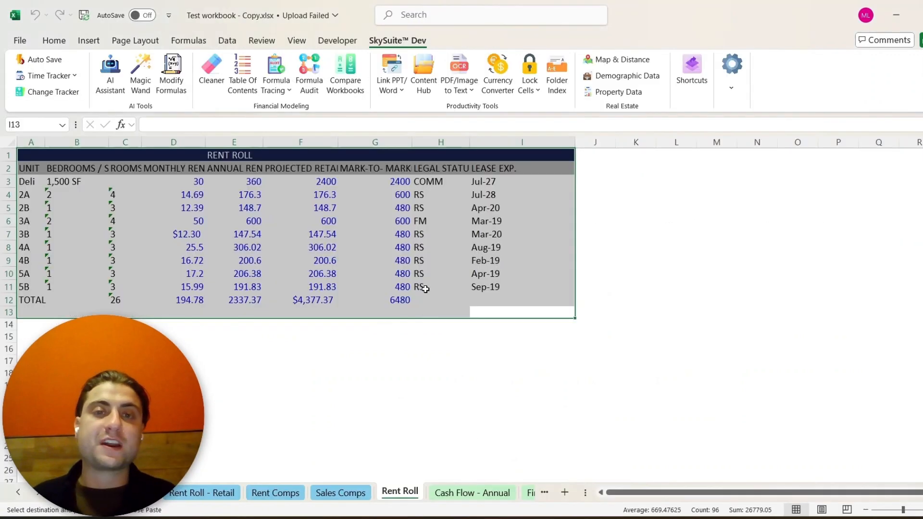
left_click_drag(399, 183, 192, 313)
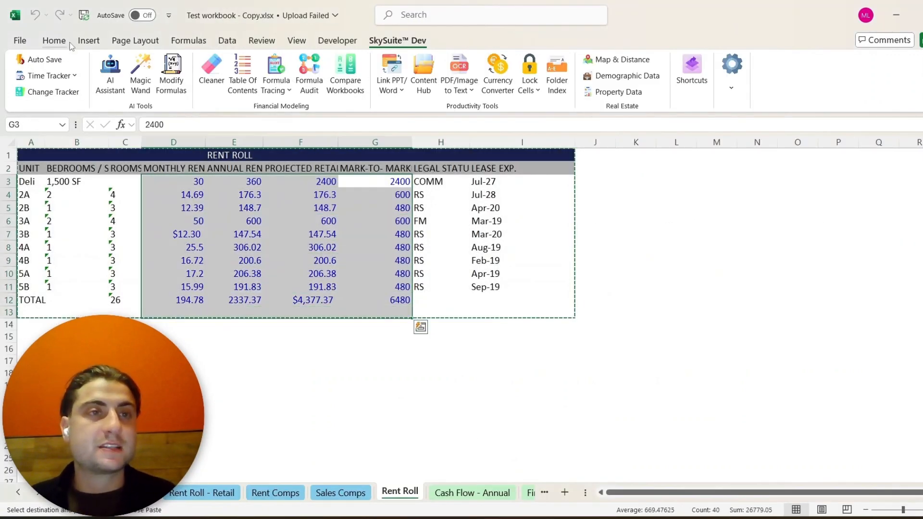
left_click(54, 40)
left_click(208, 85)
left_click(205, 136)
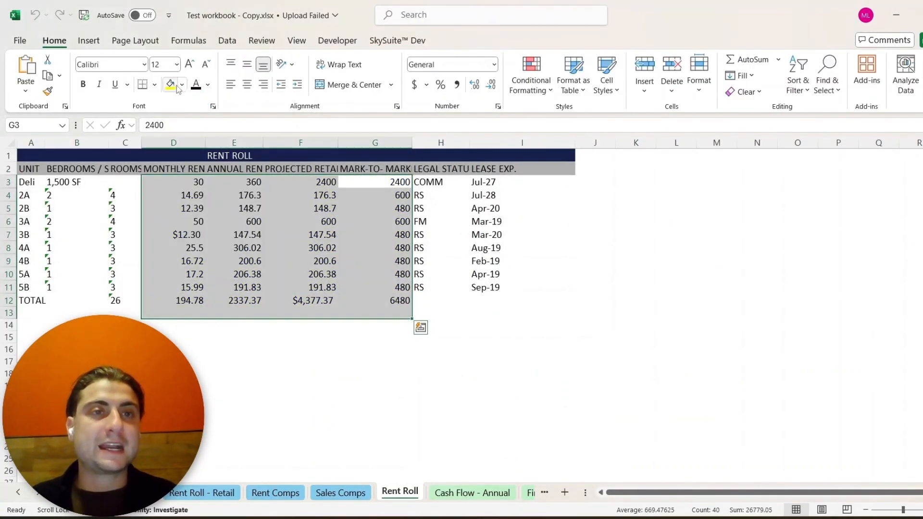
left_click(182, 86)
left_click(300, 208)
left_click_drag(300, 208, 312, 274)
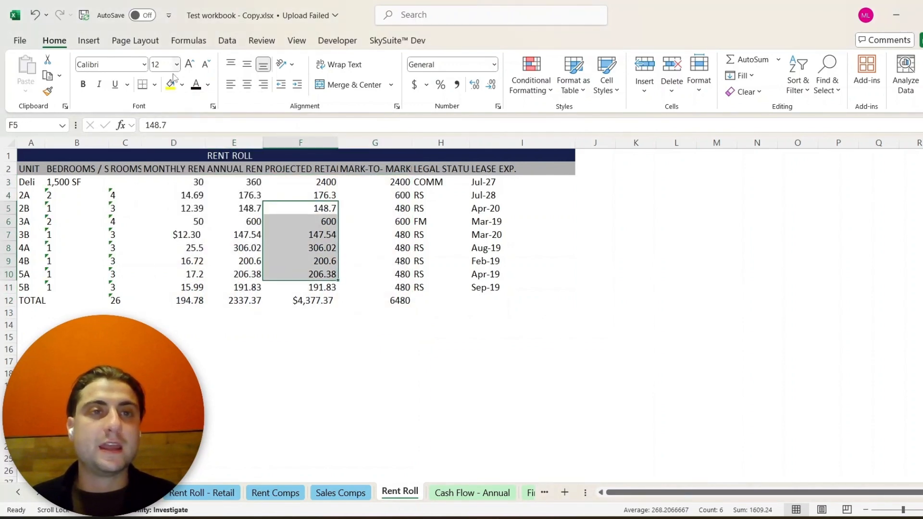
left_click(171, 85)
- Switch to the presentation to check the linked Rent Roll table on the second slide
key("alt+Tab")
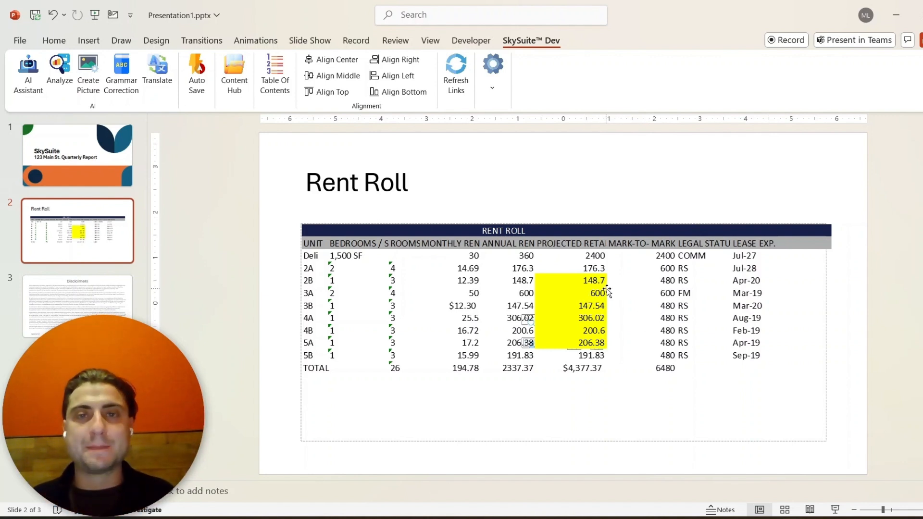
key("alt+Tab")
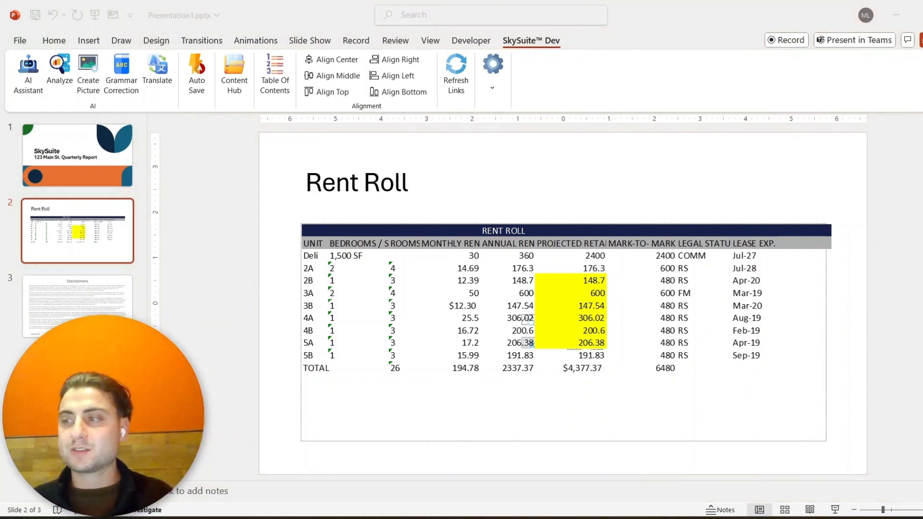